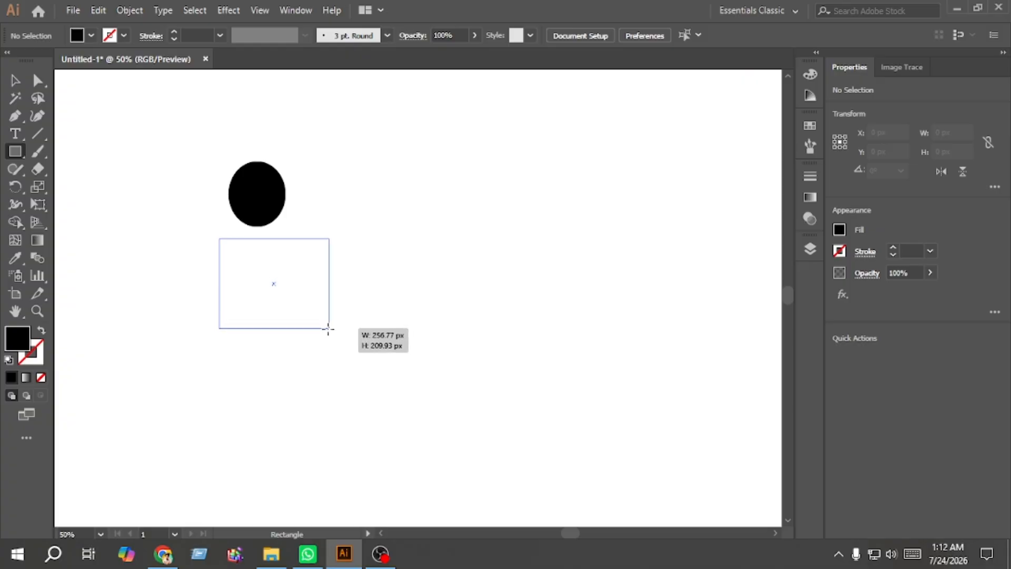
Step: Select the head ellipse and body rectangle together and align them on their horizontal centres
left_click(15, 80)
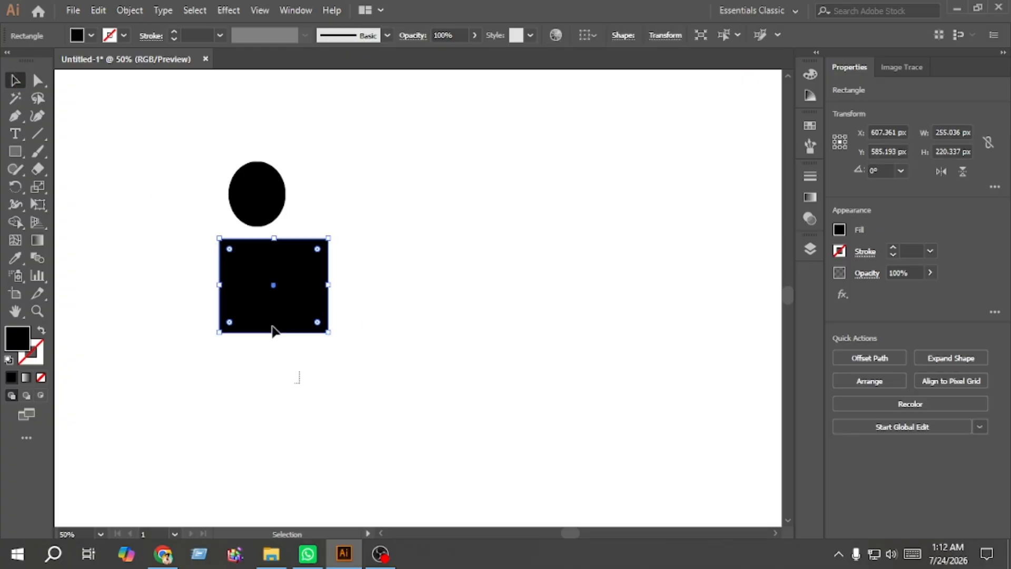
left_click(257, 194, "shift")
left_click(890, 357)
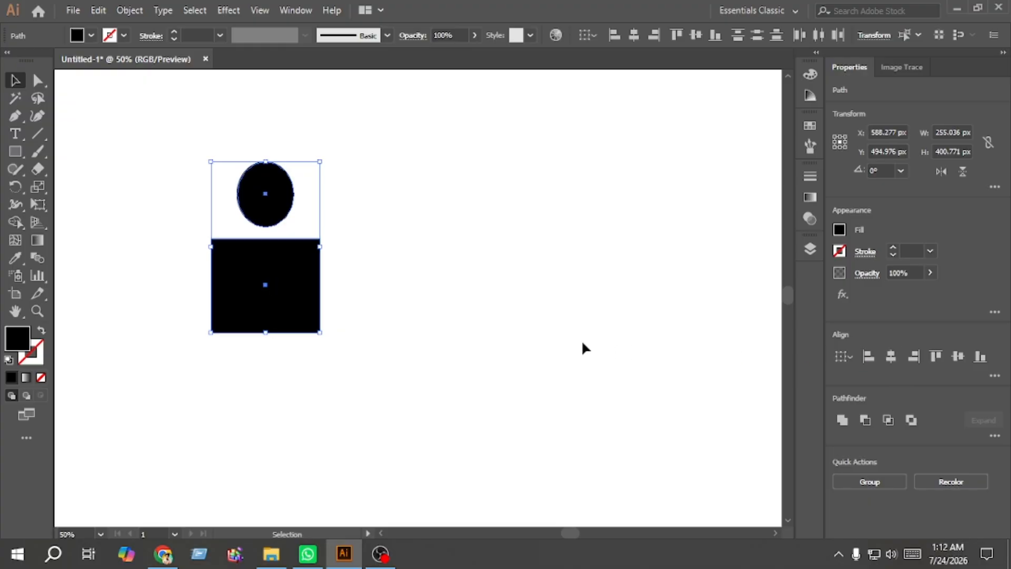
left_click(582, 344)
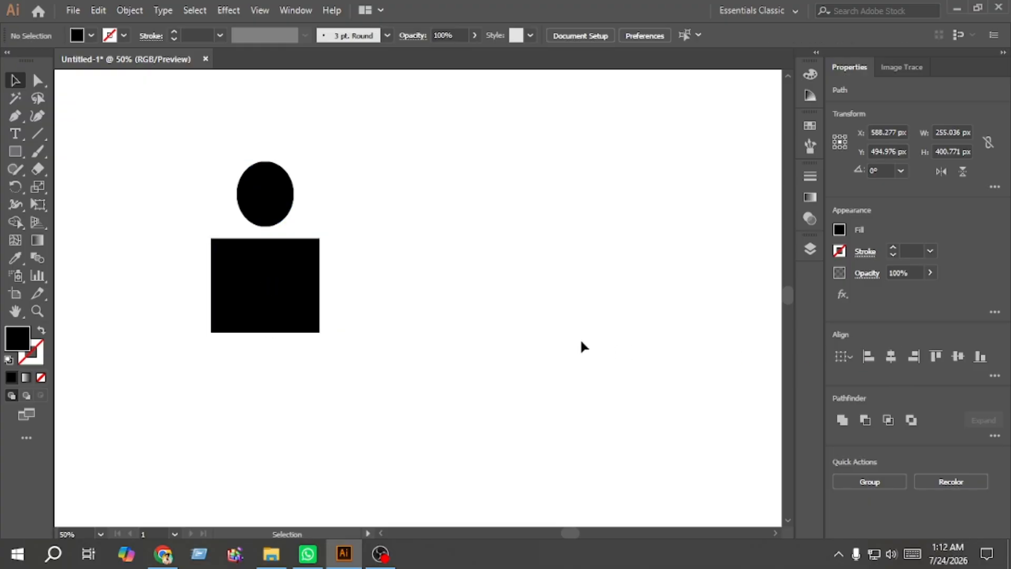
Step: Round the body rectangle's two top corners to about 81.54 px
left_click(37, 80)
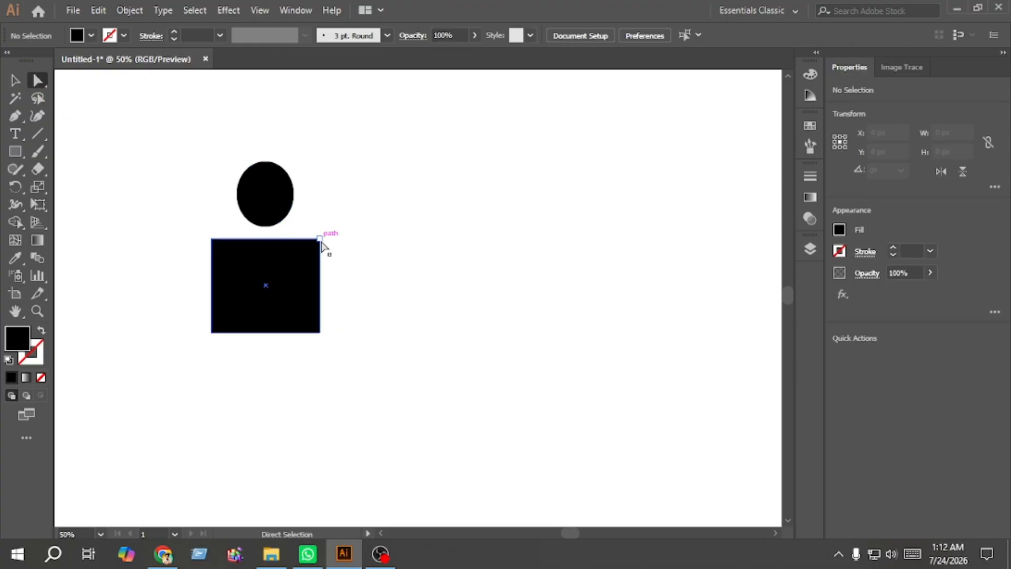
left_click(320, 239)
left_click(240, 253)
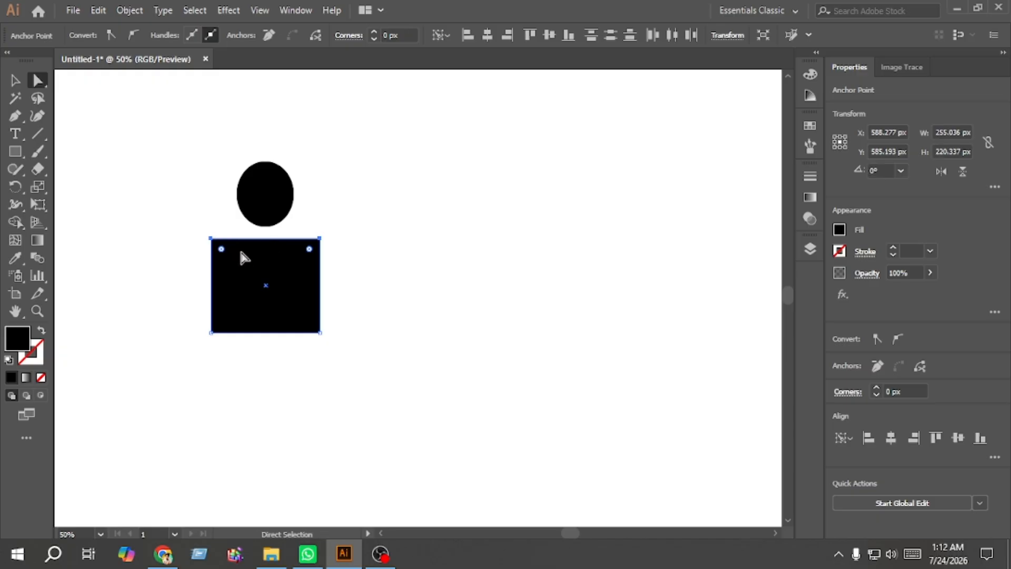
left_click_drag(222, 249, 219, 300)
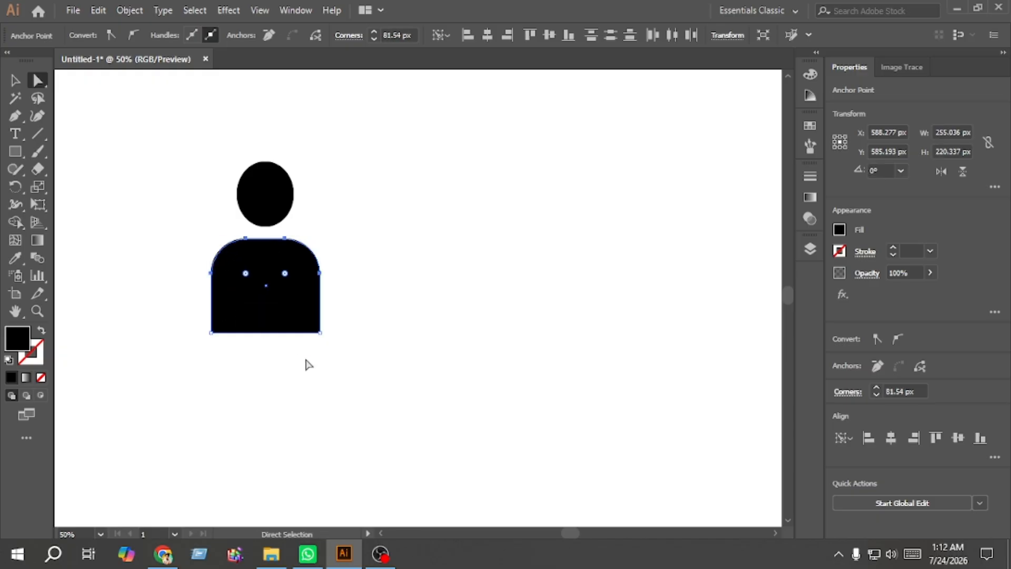
Step: Round the body rectangle's two bottom corners to about 30.36 px
left_click_drag(347, 352, 224, 324)
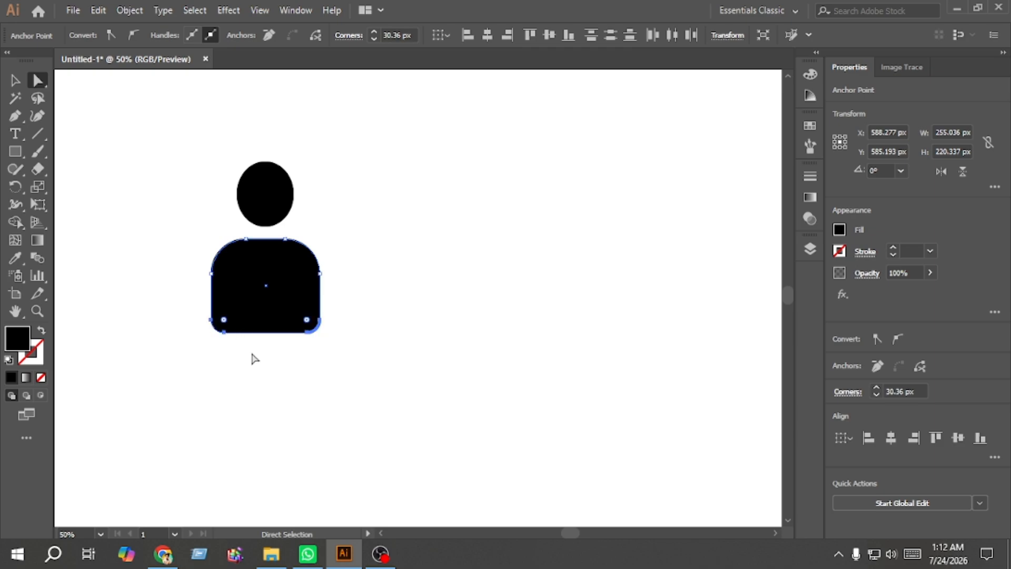
left_click(246, 357)
left_click(14, 80)
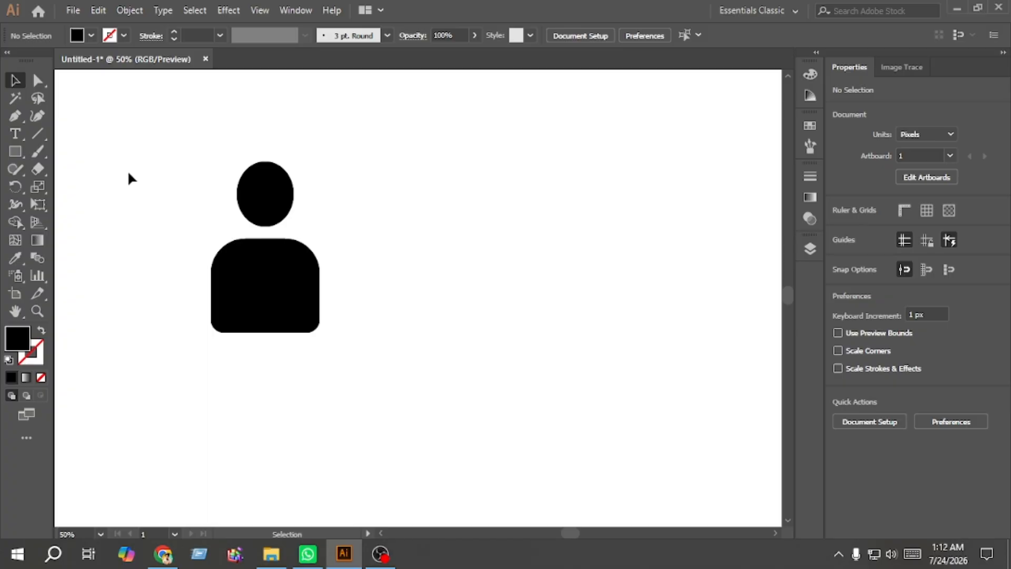
Step: Draw a neck rectangle about 60 × 133 px between the head and the body
left_click(15, 151)
scroll(261, 214, "up", 1)
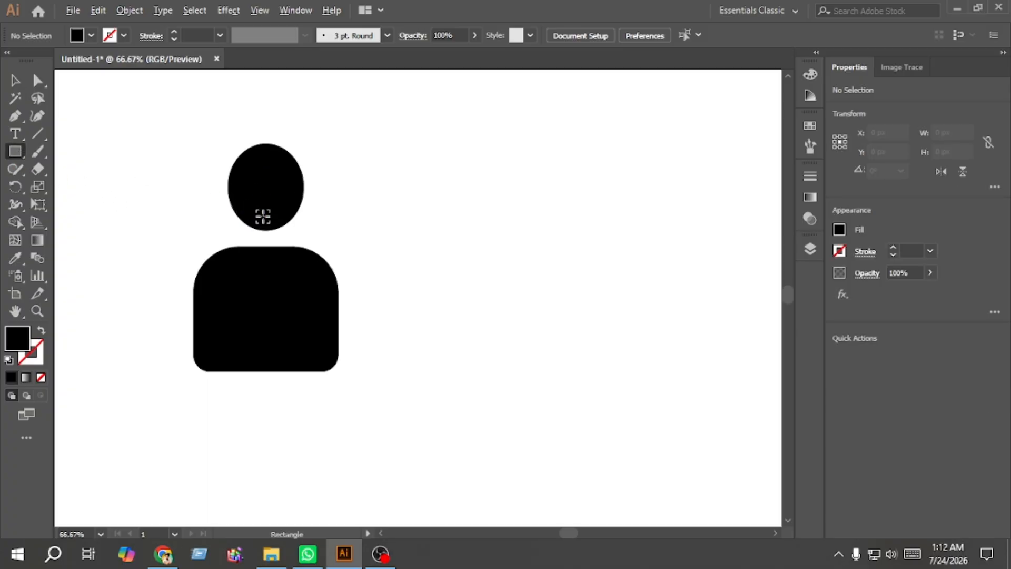
left_click_drag(252, 212, 287, 288)
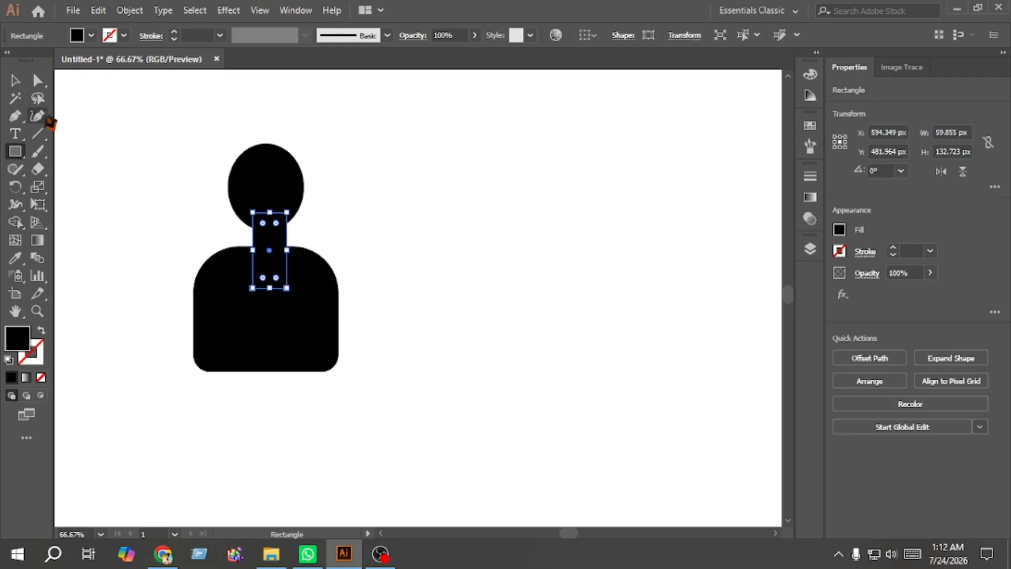
left_click(15, 80)
left_click_drag(353, 410, 253, 199)
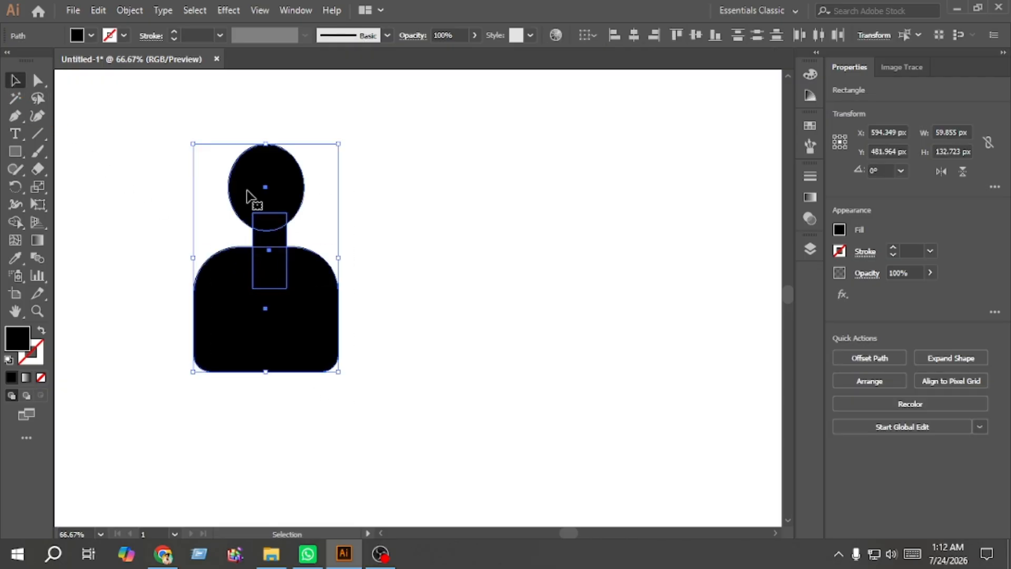
left_click(630, 341)
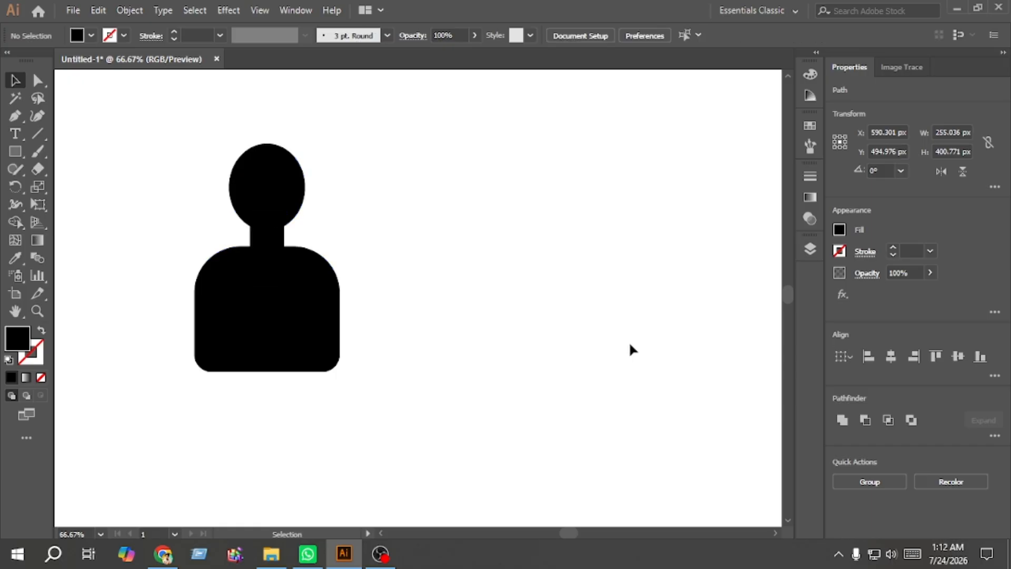
Step: Widen the neck rectangle to about 69 px
left_click(278, 243)
left_click_drag(285, 250, 290, 250)
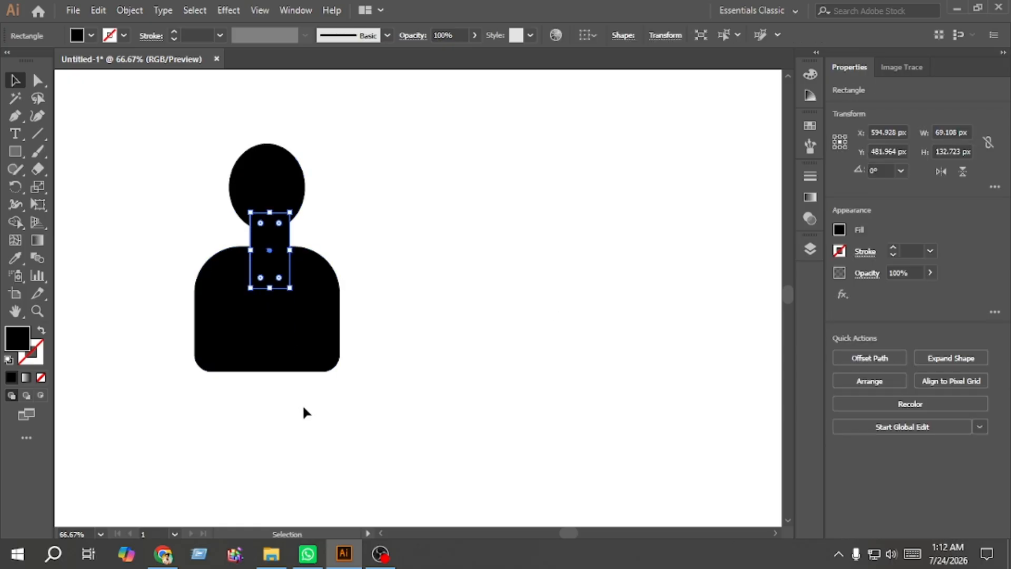
Step: Merge the head, neck and body into a single shape with the Shape Builder tool
left_click_drag(304, 411, 248, 199)
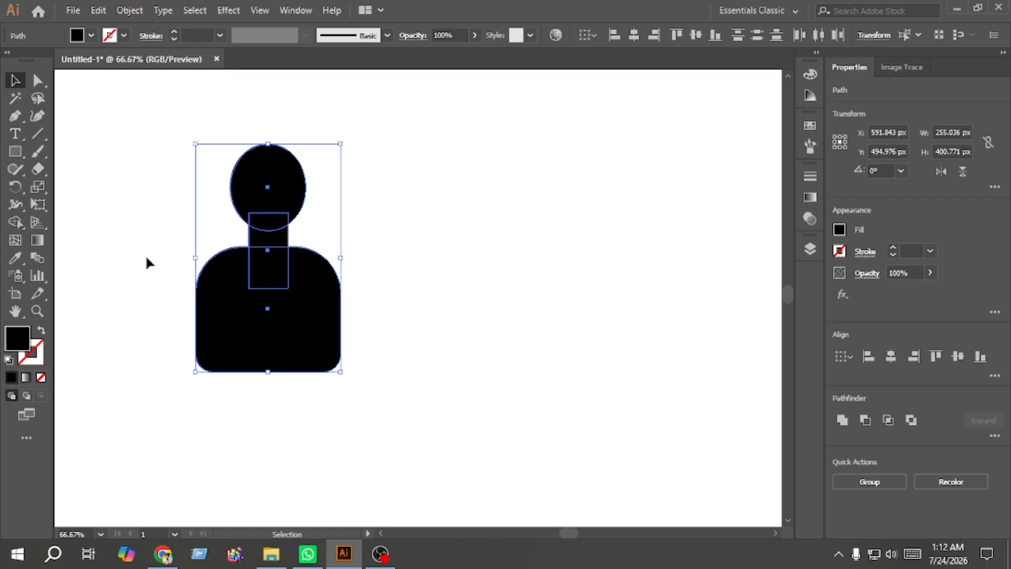
left_click(15, 222)
left_click_drag(288, 318, 263, 209)
left_click(14, 79)
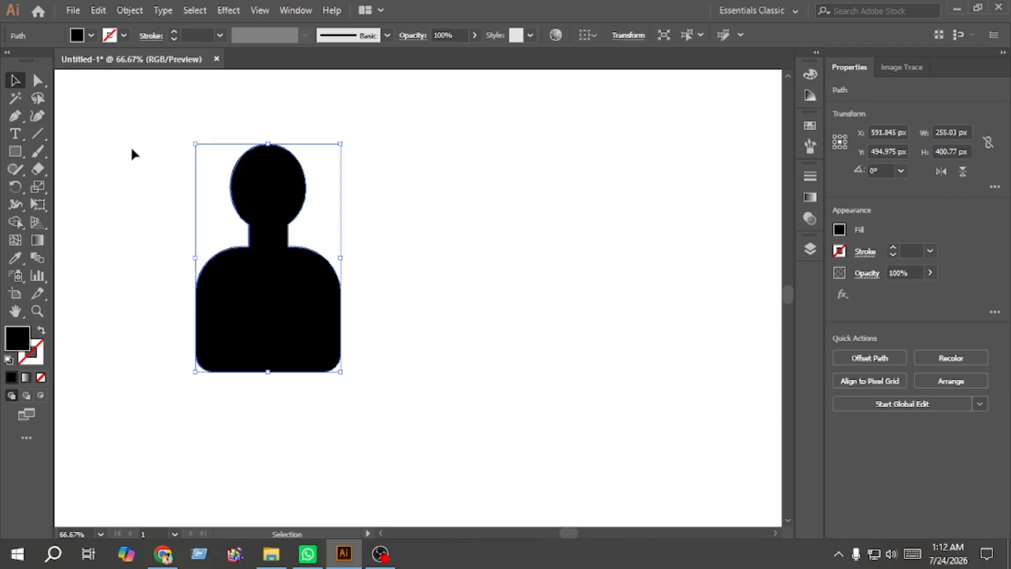
Step: Try rounding the corners where the neck meets the shoulders to about 11.42 px, then undo it
left_click(129, 150)
left_click(38, 81)
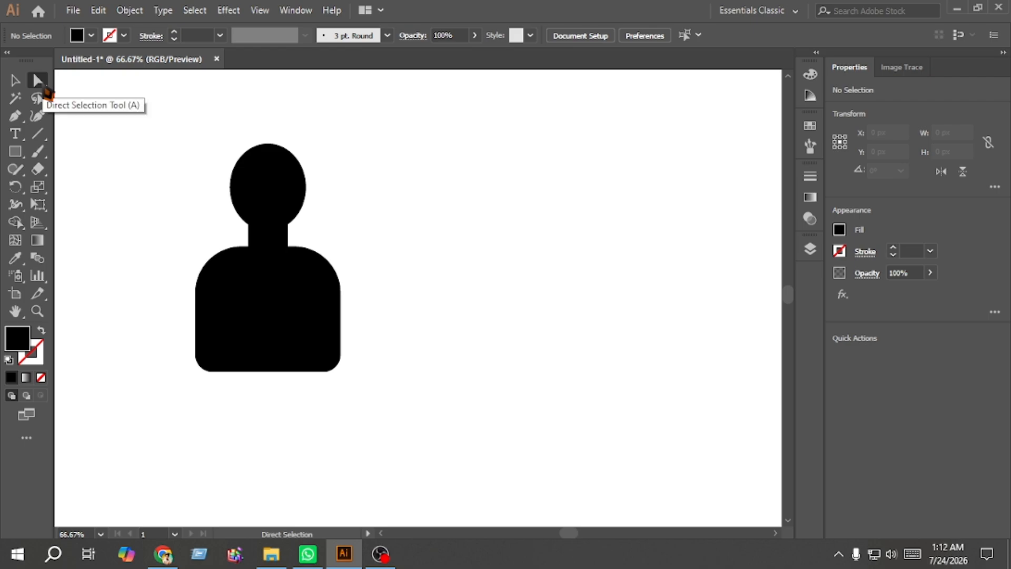
left_click(288, 246)
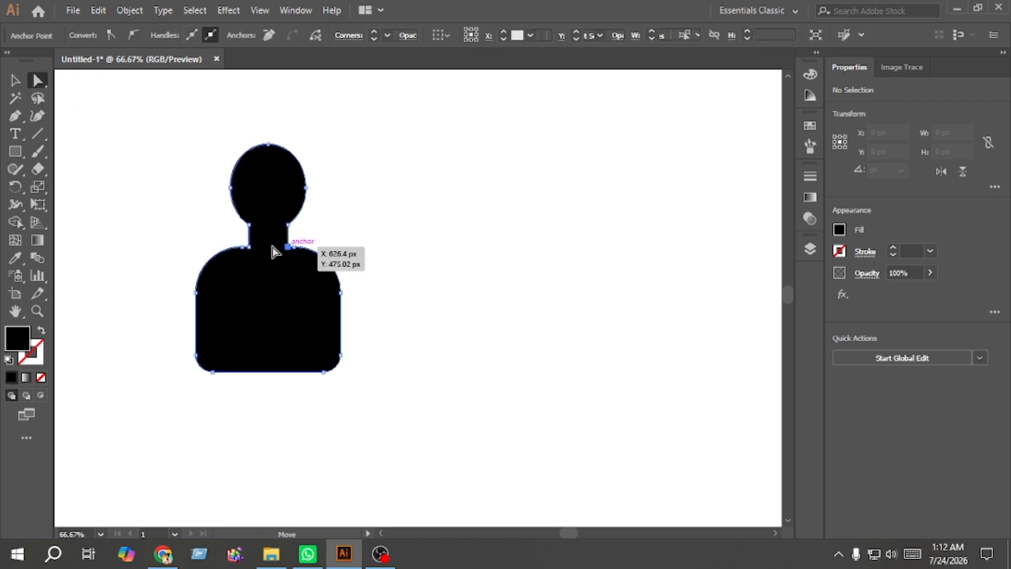
left_click(249, 247, "shift")
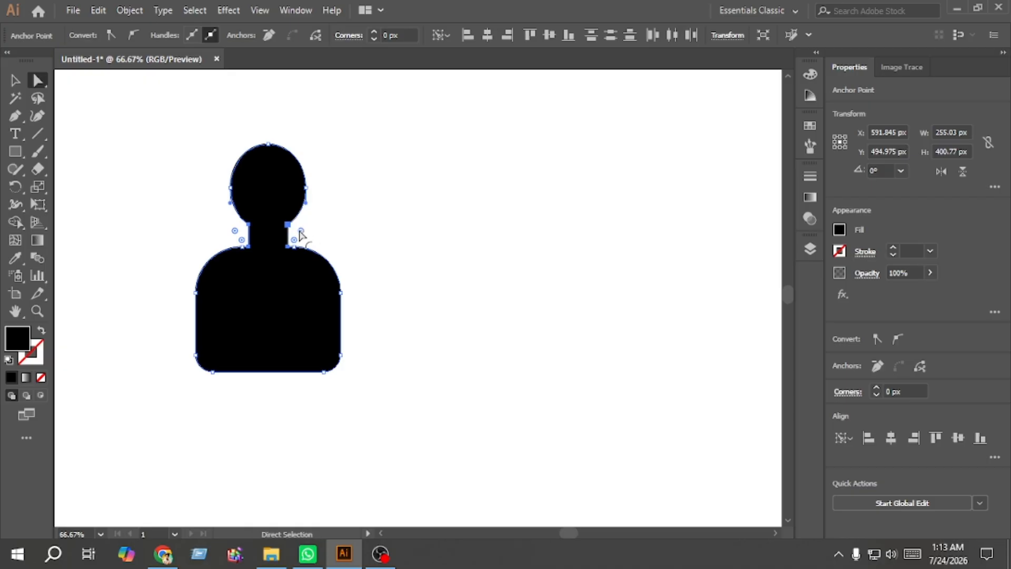
left_click_drag(294, 238, 406, 298)
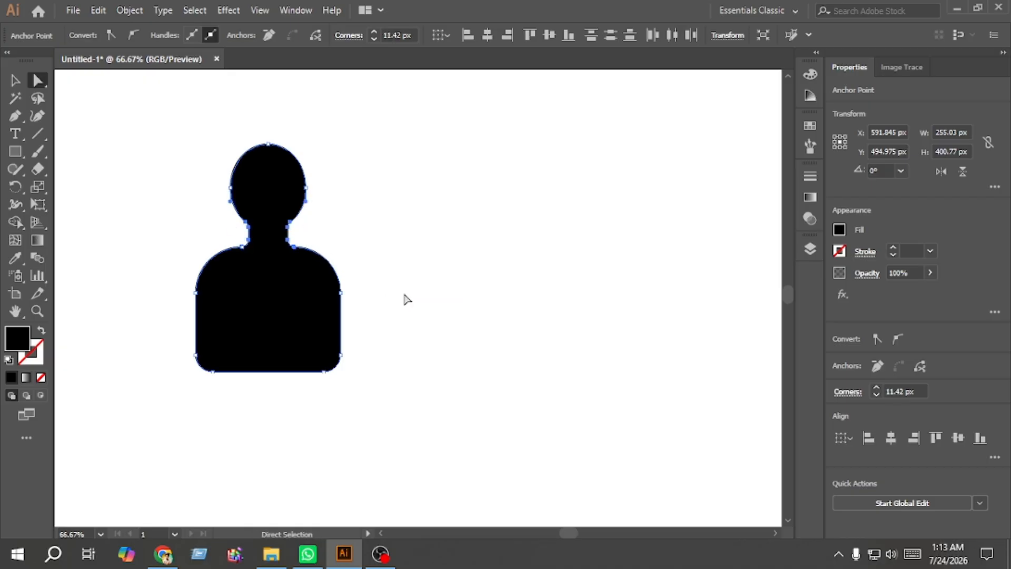
left_click(388, 275)
key("ctrl+z")
Step: Round the corners at the neck joints of the merged figure
left_click(387, 228)
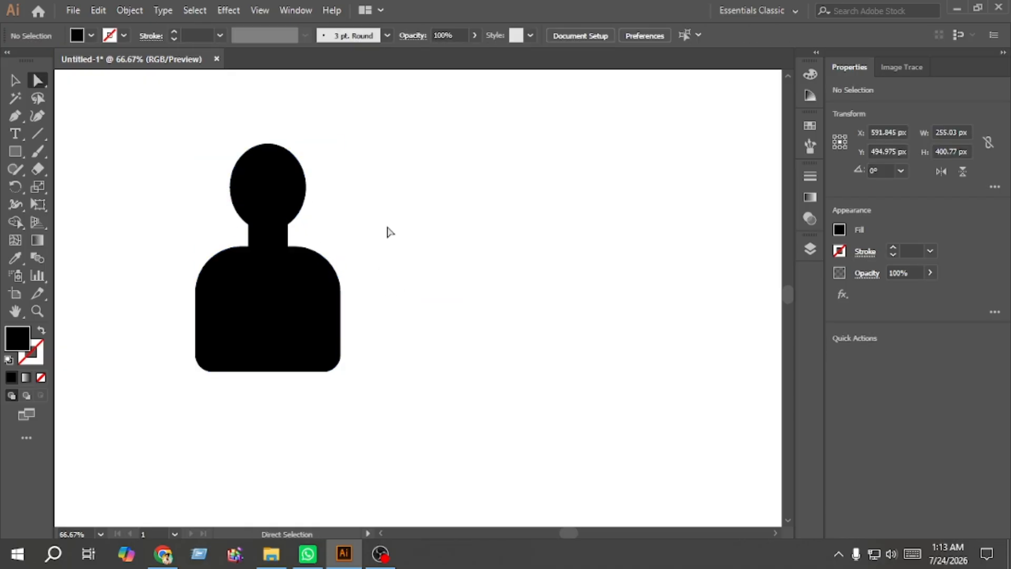
left_click(289, 227)
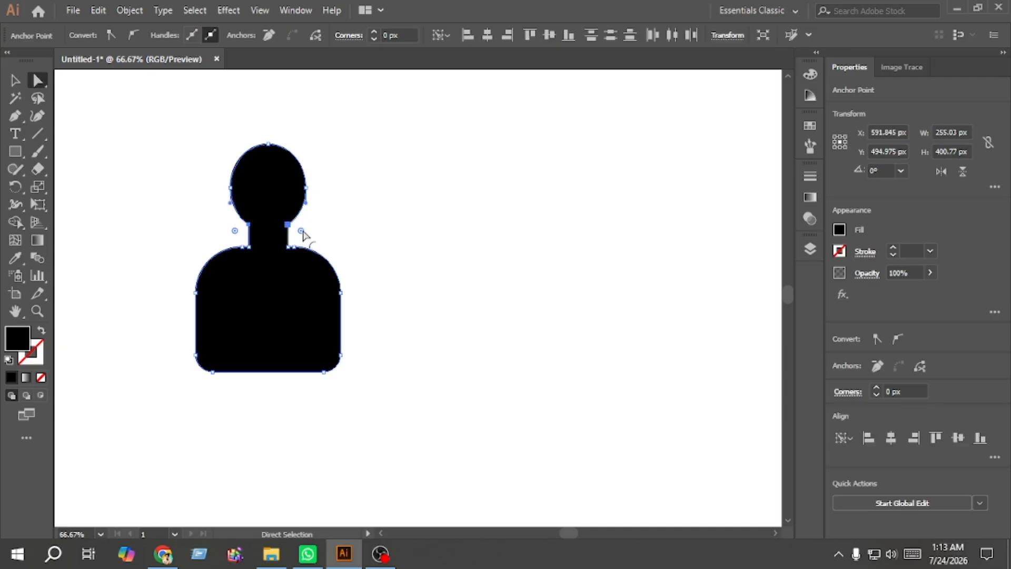
left_click_drag(303, 235, 317, 240)
key("v")
left_click(493, 203)
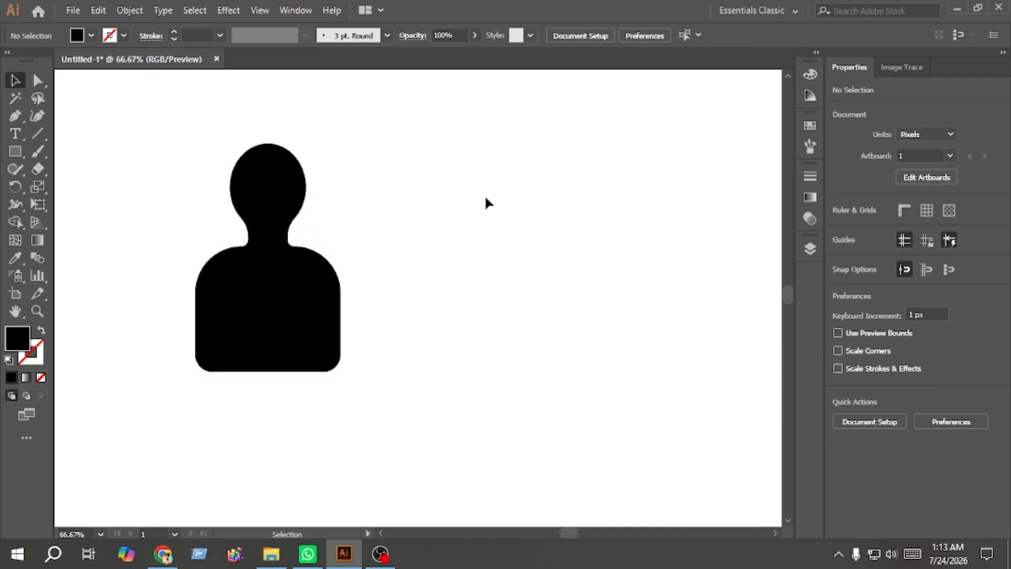
Step: Duplicate the figure beside itself and delete the copy
left_click_drag(369, 392, 199, 192)
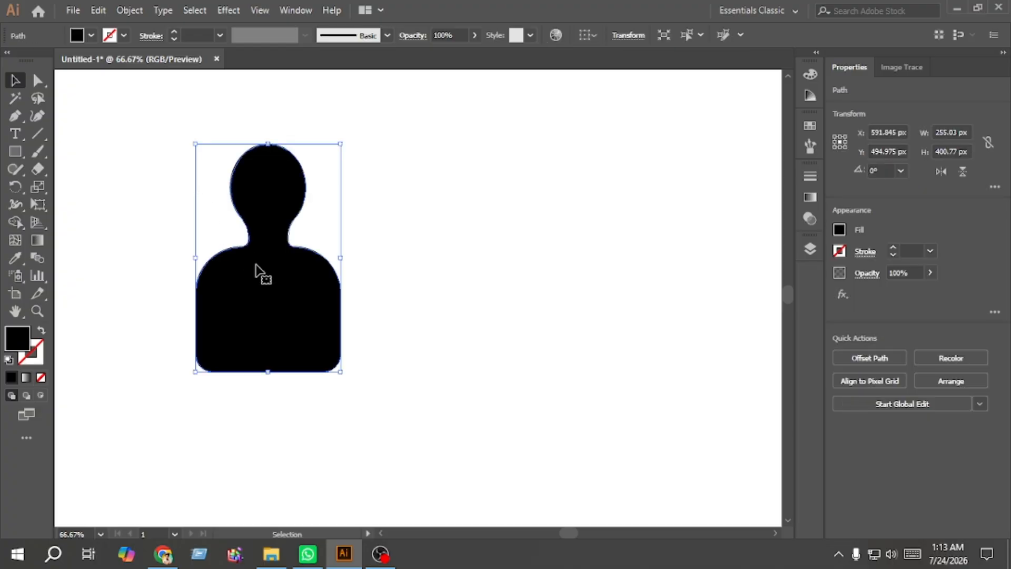
left_click_drag(281, 286, 571, 269)
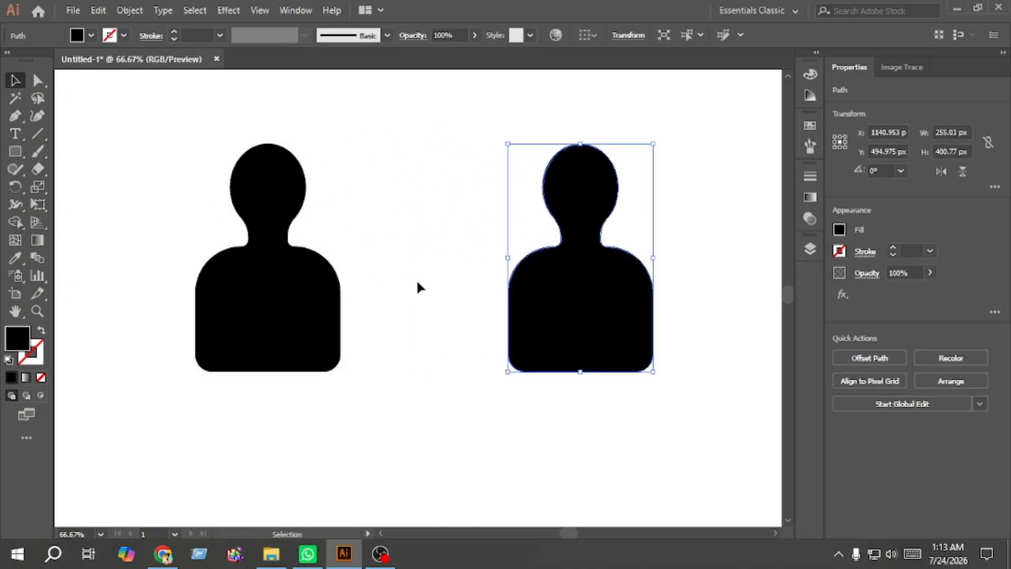
key("Delete")
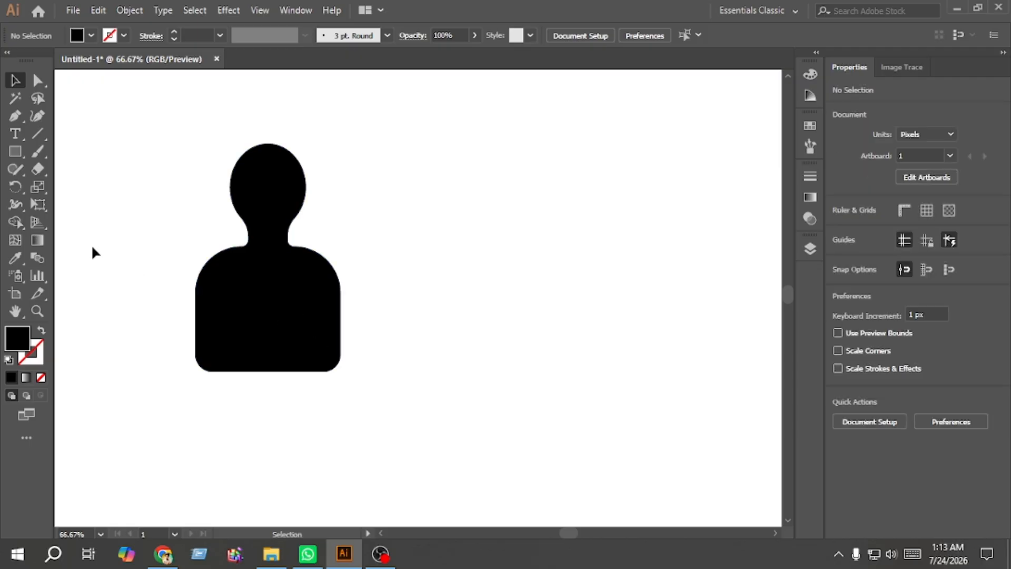
Step: Draw a circle about 130 px across over the body's right side and nudge it slightly upward
left_click(15, 152)
left_click(85, 187)
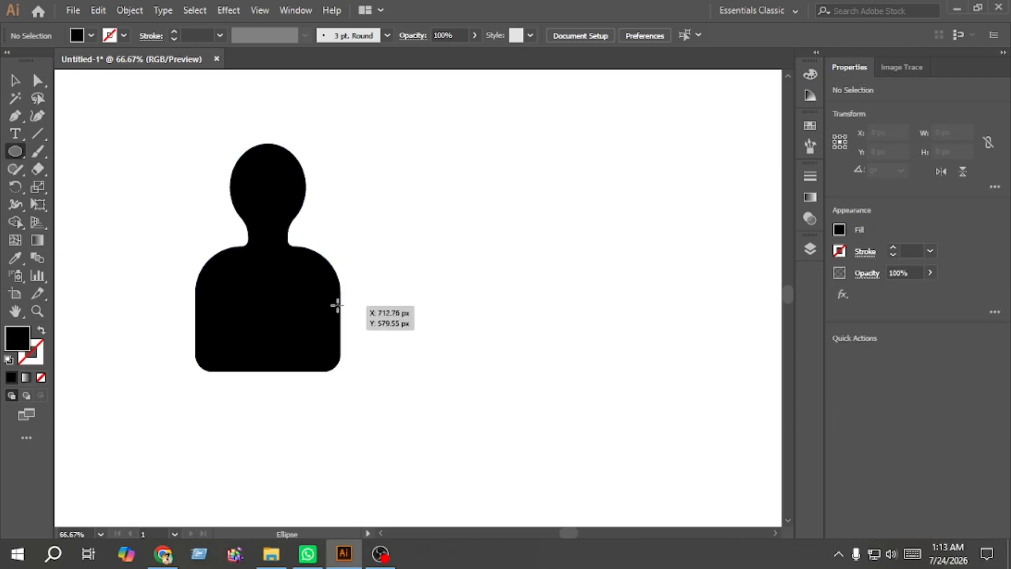
left_click_drag(337, 305, 374, 326)
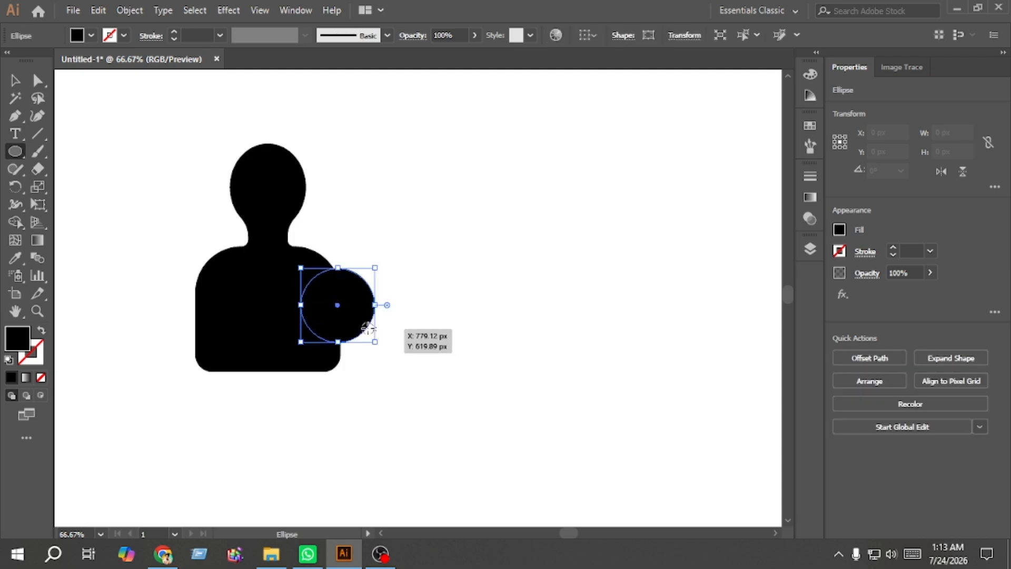
left_click(15, 80)
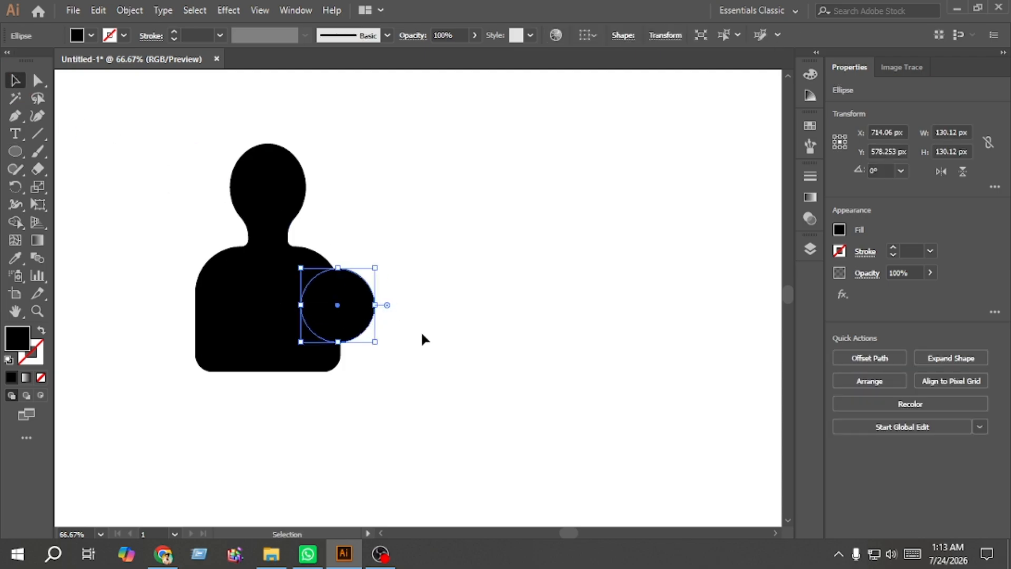
key("Up")
key("Up")
key("Up")
key("Up")
key("Up")
key("Up")
key("Up")
key("Up")
key("Up")
key("Up")
key("Up")
key("Up")
key("Up")
key("Up")
key("Up")
key("Up")
key("Up")
key("Up")
key("Up")
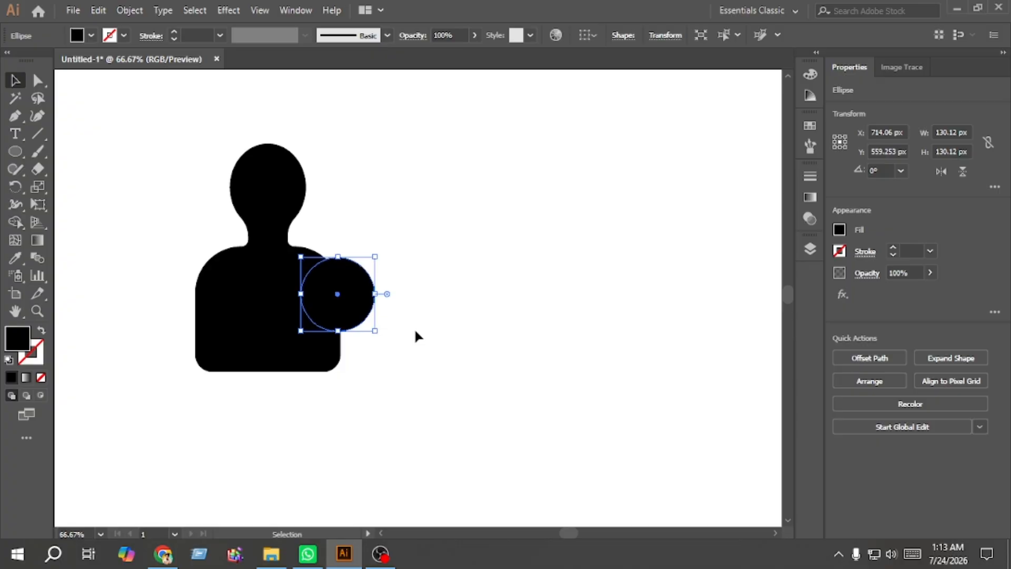
Step: Apply Offset Path to the circle with a 10 px offset and Miter joins
left_click_drag(415, 331, 196, 158)
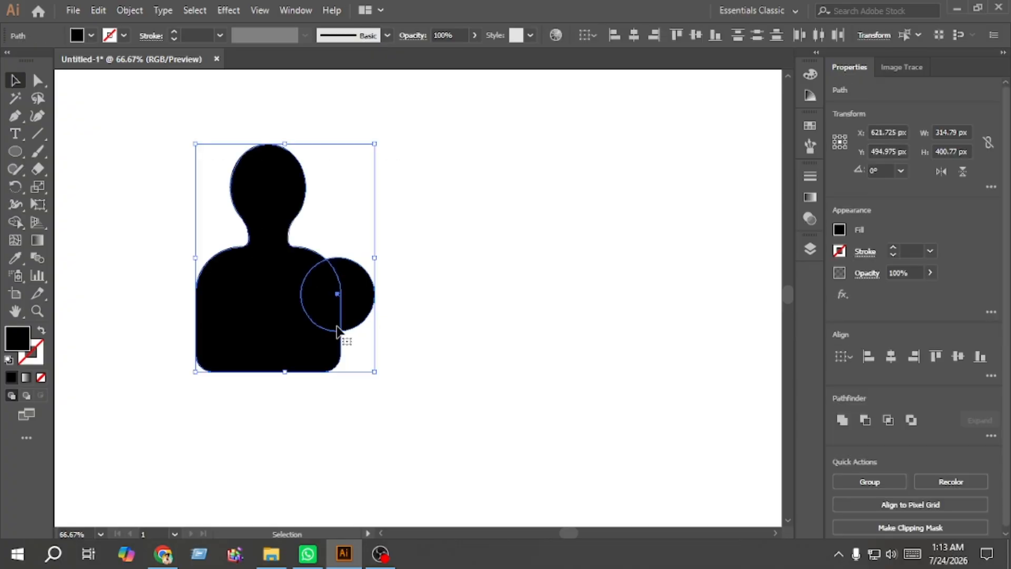
left_click(431, 303)
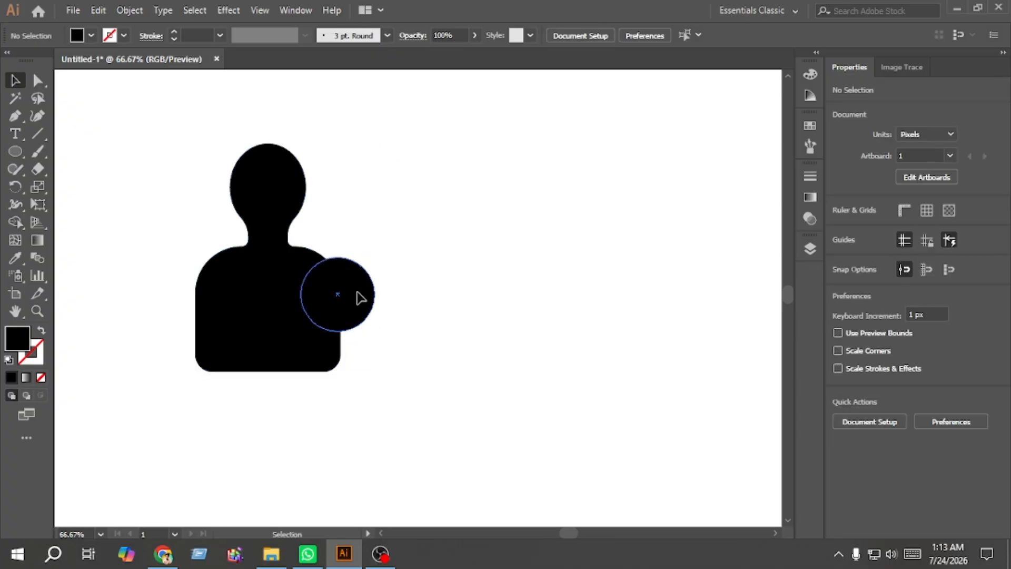
left_click(361, 298)
left_click(129, 10)
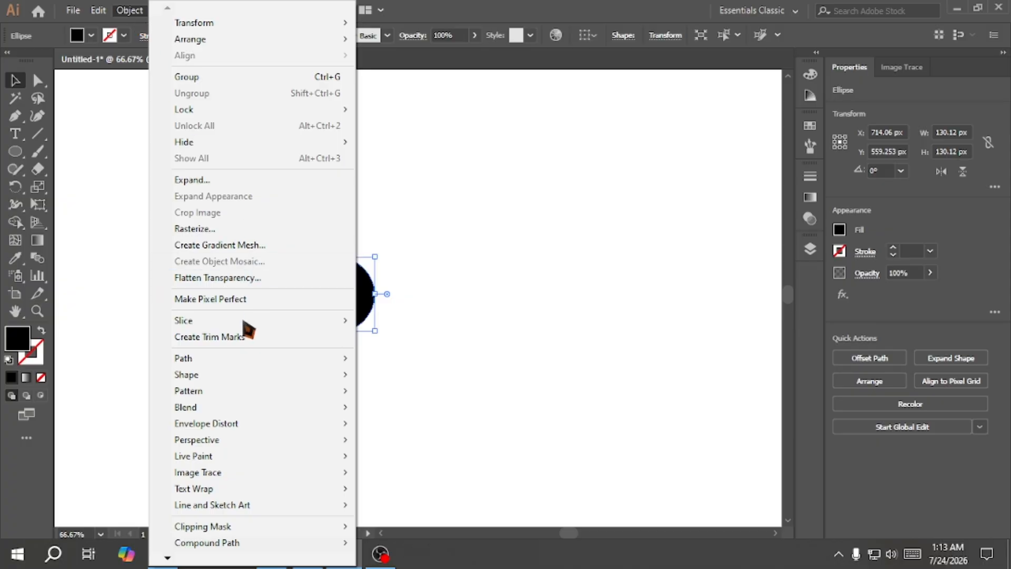
mouse_move(227, 363)
left_click(413, 413)
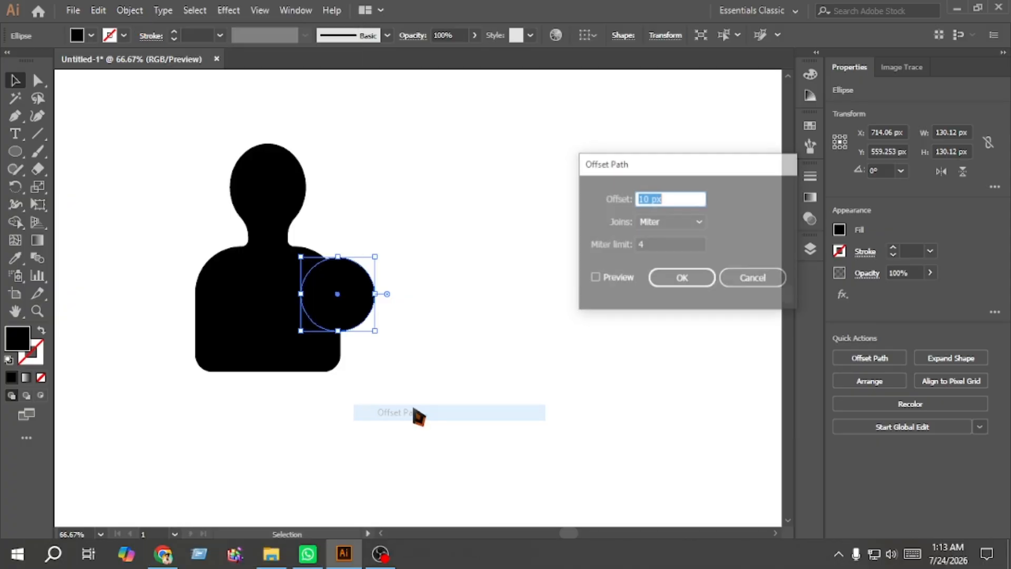
left_click(617, 283)
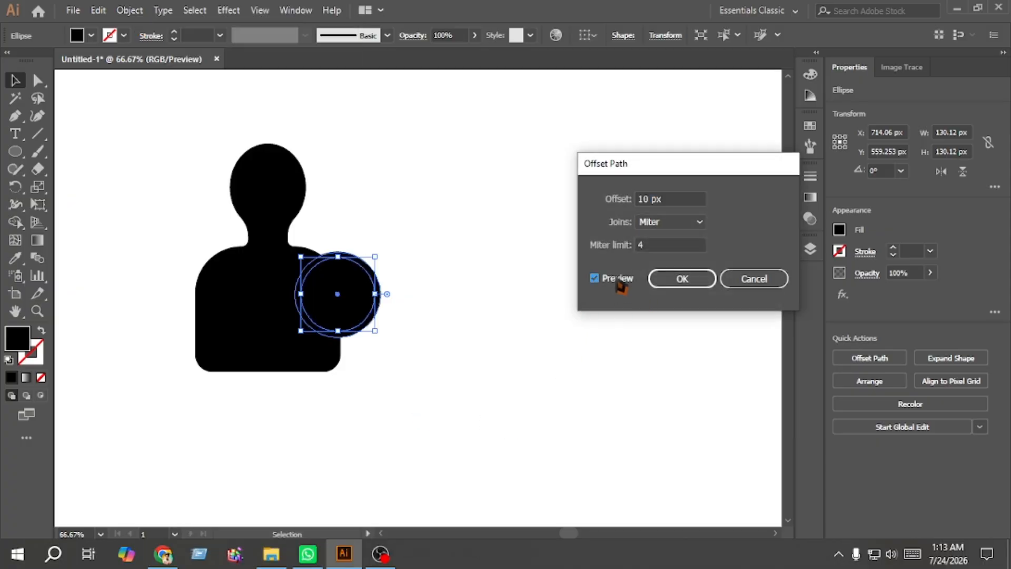
left_click(689, 284)
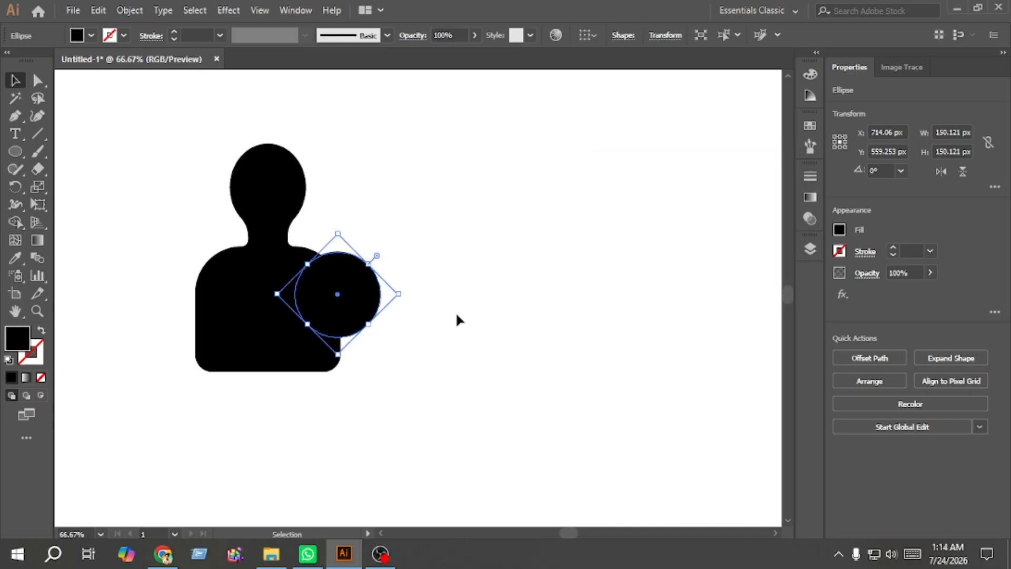
Step: Use Shape Builder on the figure and circles to remove the offset ring, leaving a gap around the badge circle
left_click_drag(422, 364, 266, 265)
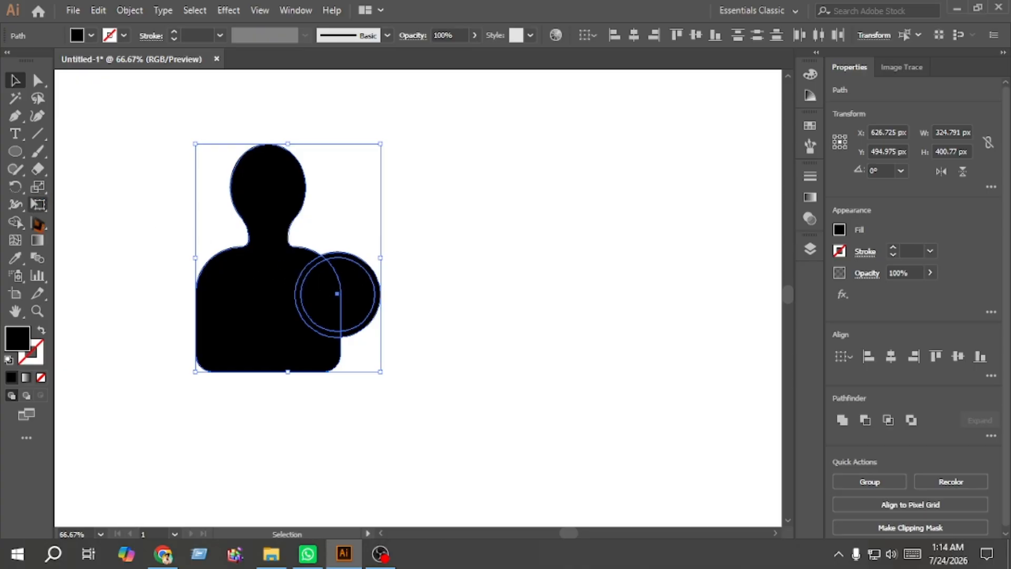
left_click(17, 223)
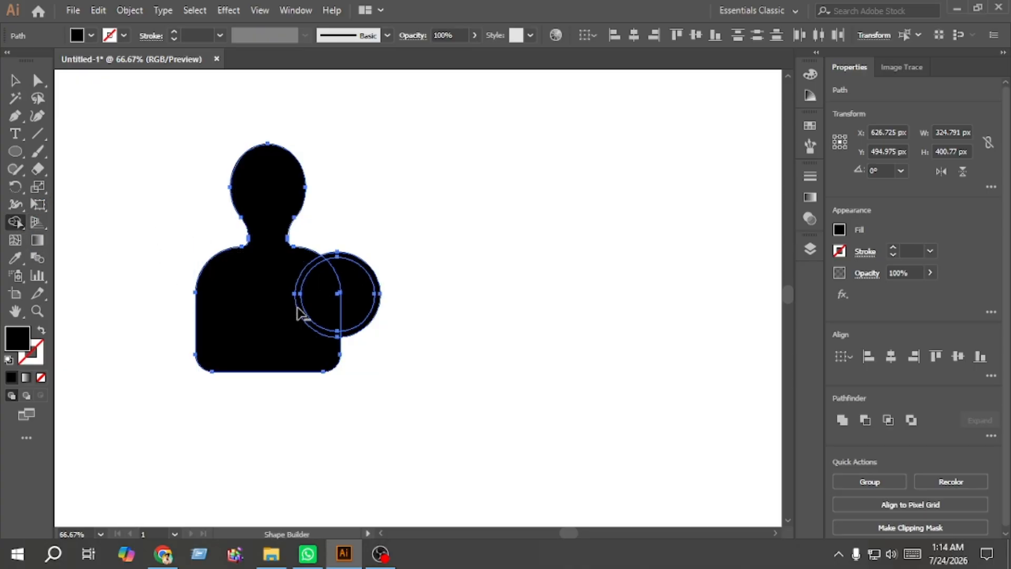
scroll(296, 311, "up", 1)
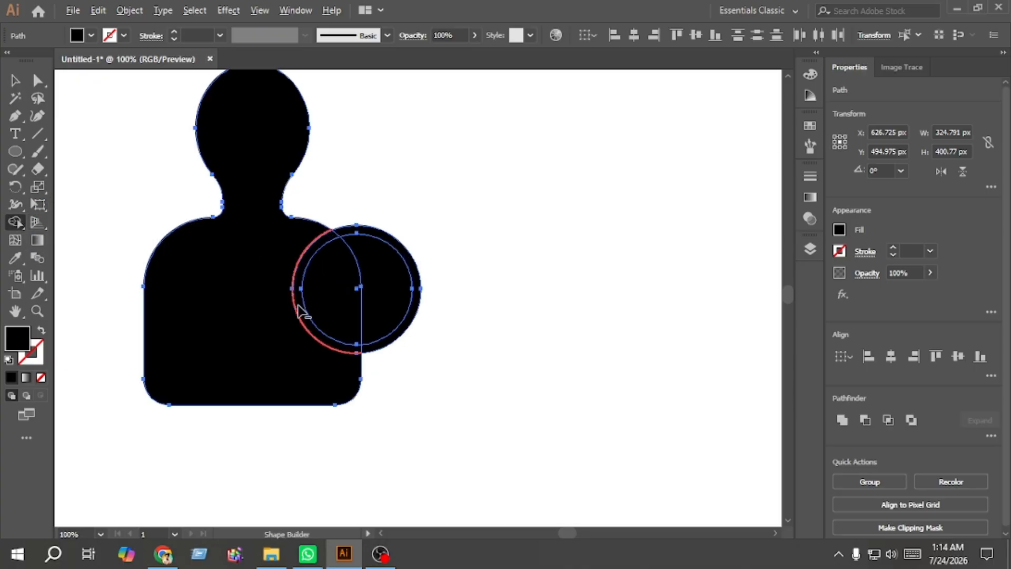
left_click(340, 241, "alt")
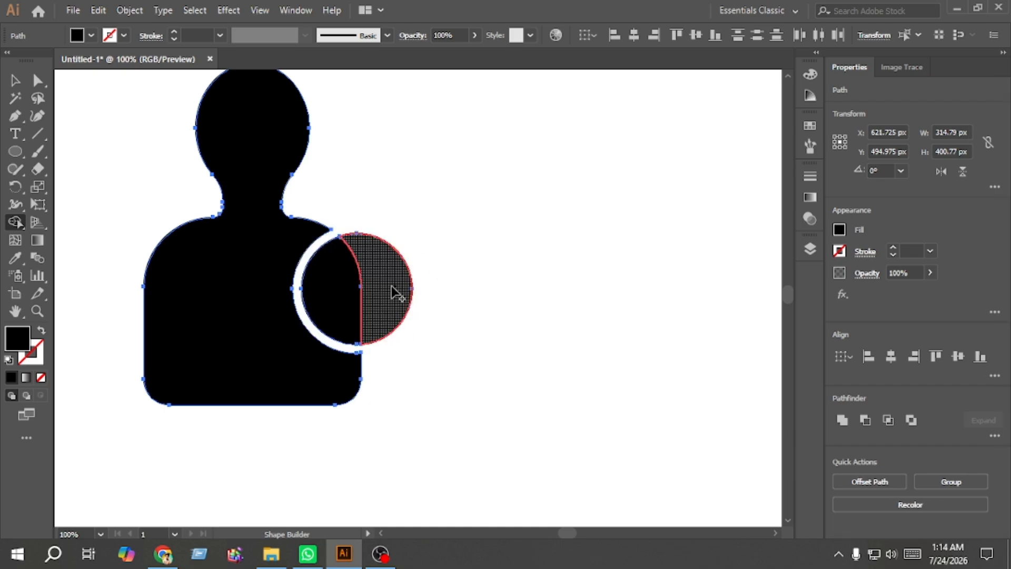
left_click_drag(393, 293, 358, 312)
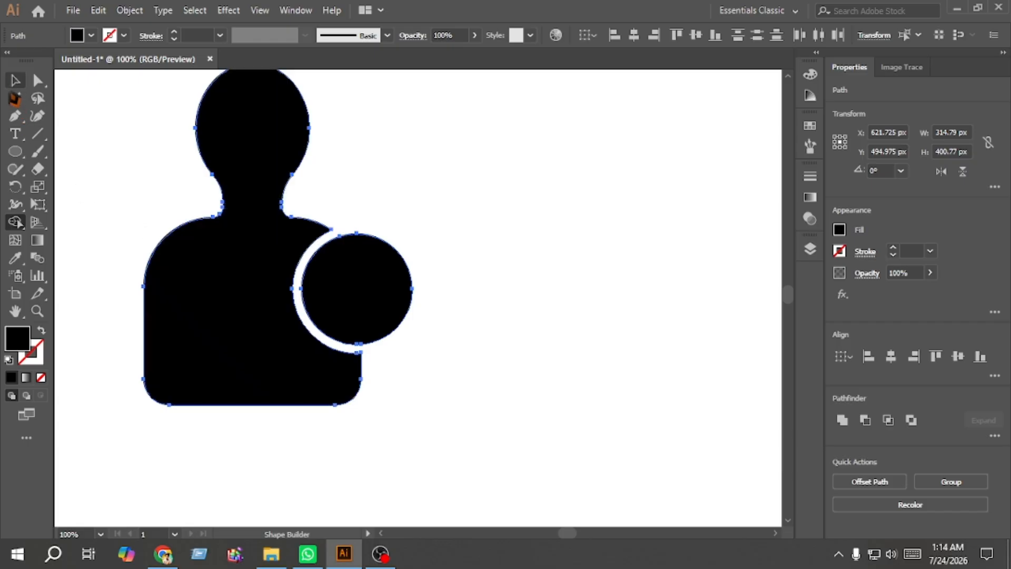
Step: Duplicate the whole icon to the right of the original
key("v")
left_click(388, 422)
left_click_drag(401, 428, 221, 250)
left_click_drag(196, 327, 539, 321)
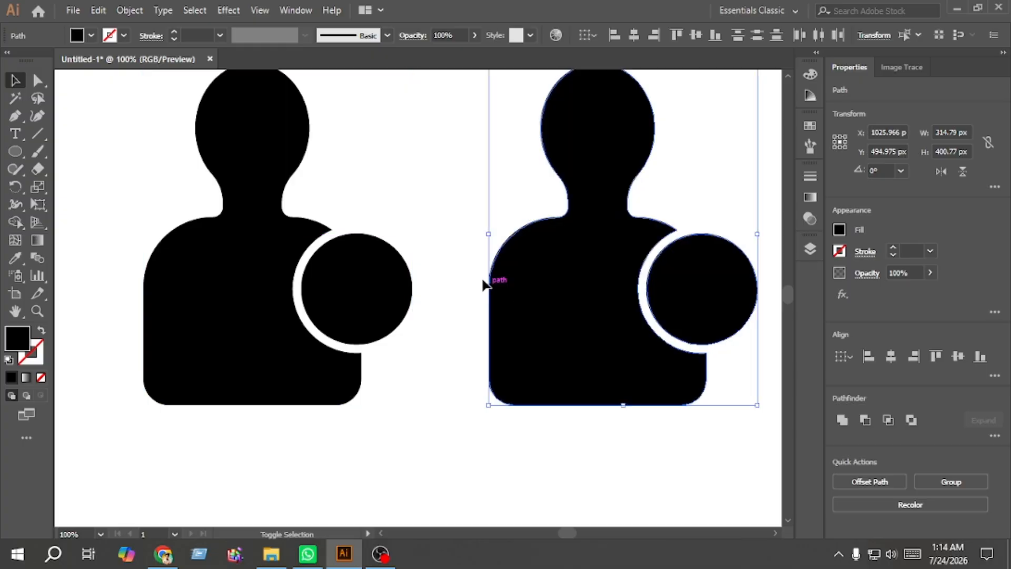
left_click(461, 274)
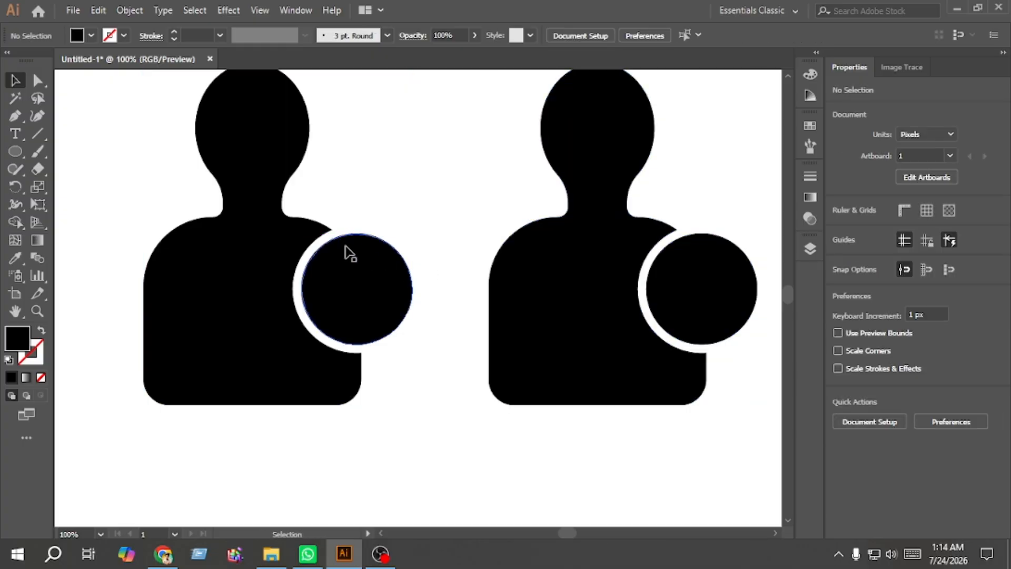
Step: Draw a vertical rectangle about 16 × 67 px in the first badge circle and fill it white
right_click(16, 156)
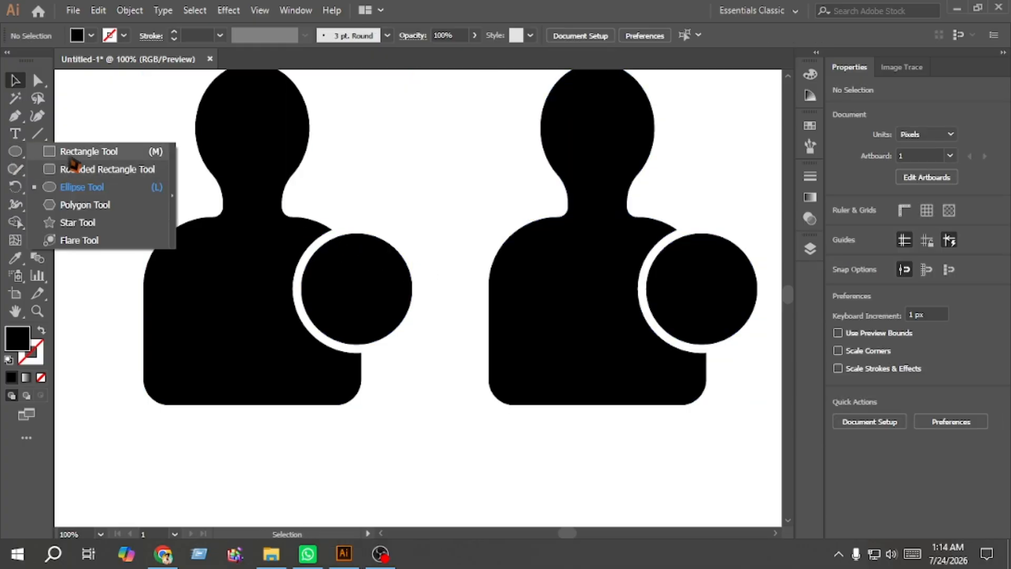
left_click(69, 153)
scroll(360, 271, "up", 1)
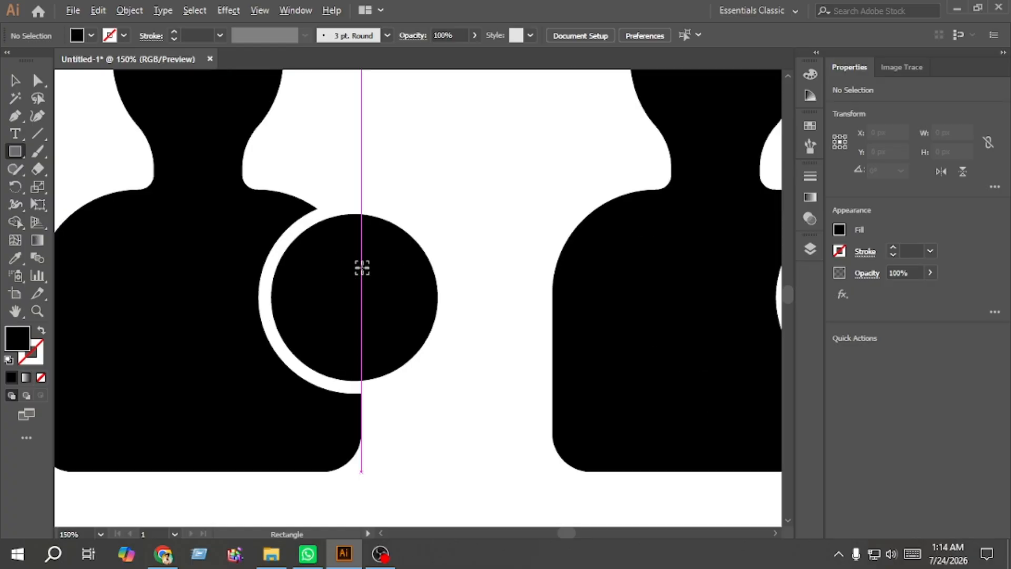
left_click_drag(345, 252, 365, 338)
left_click(15, 80)
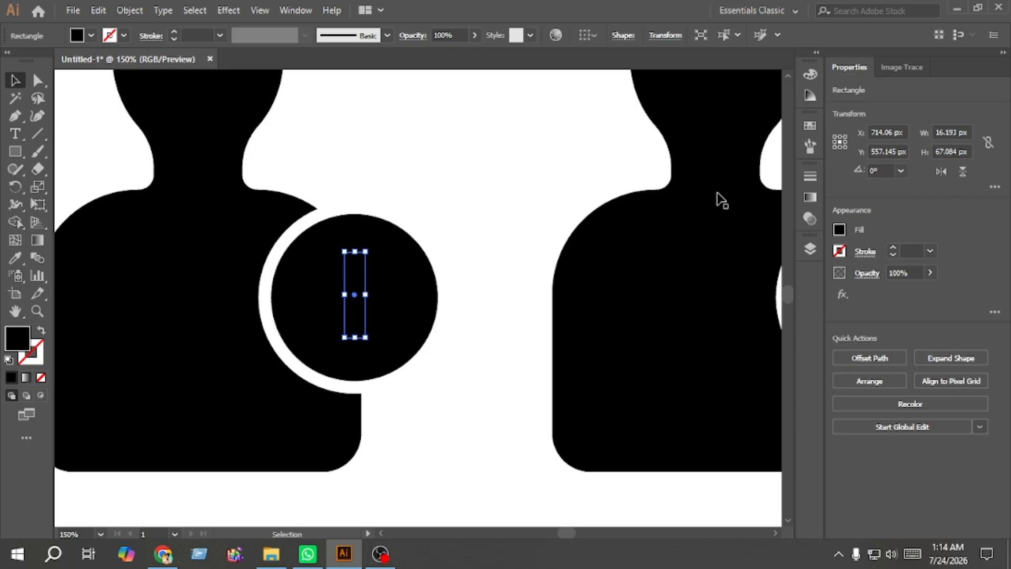
left_click(839, 229)
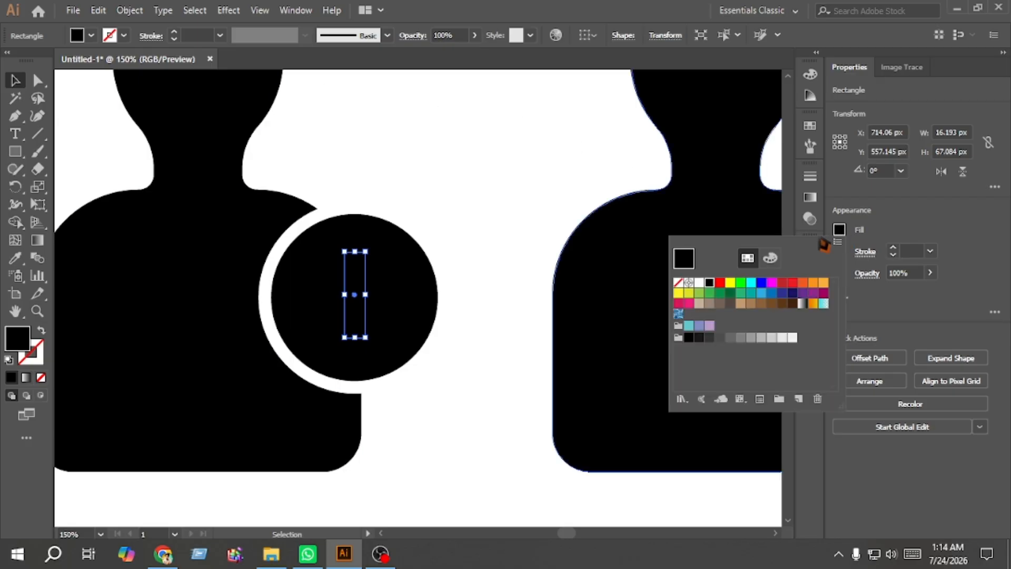
left_click(700, 284)
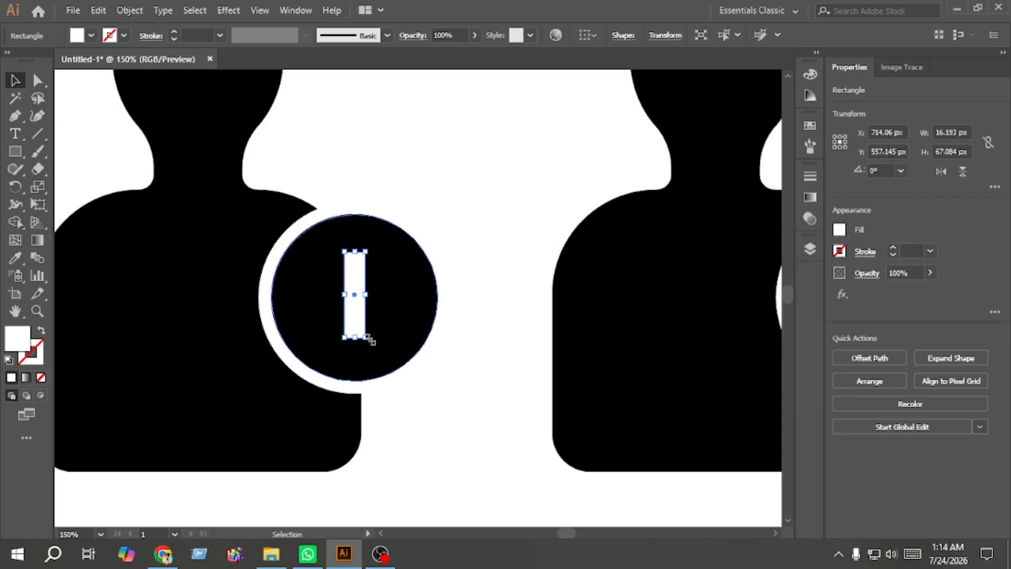
Step: Create a rotated copy of the white bar crossing it horizontally to form a plus sign
key("a")
left_click_drag(367, 345, 292, 303)
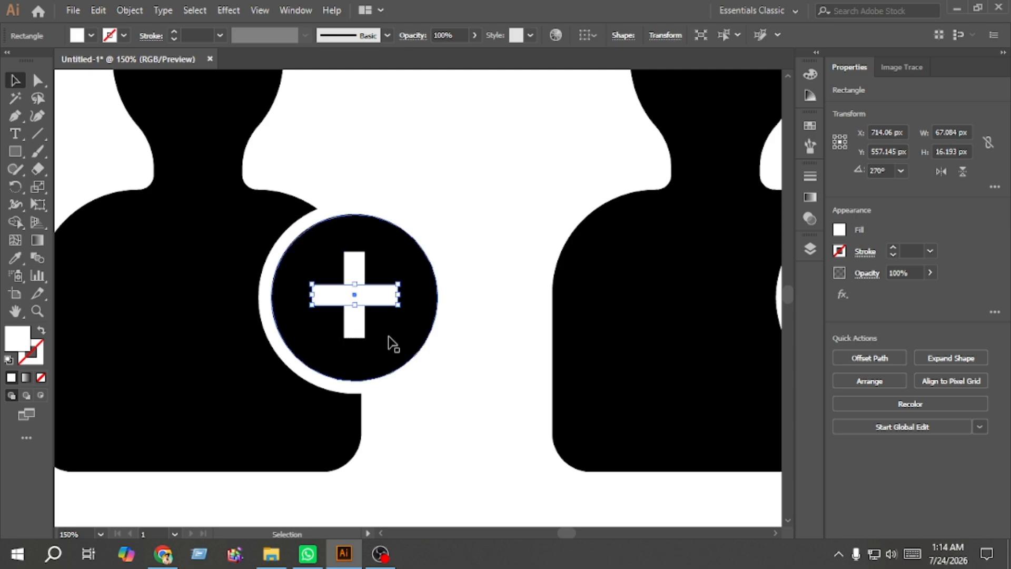
Step: Copy the horizontal bar onto the second icon's body
left_click_drag(366, 299, 727, 300)
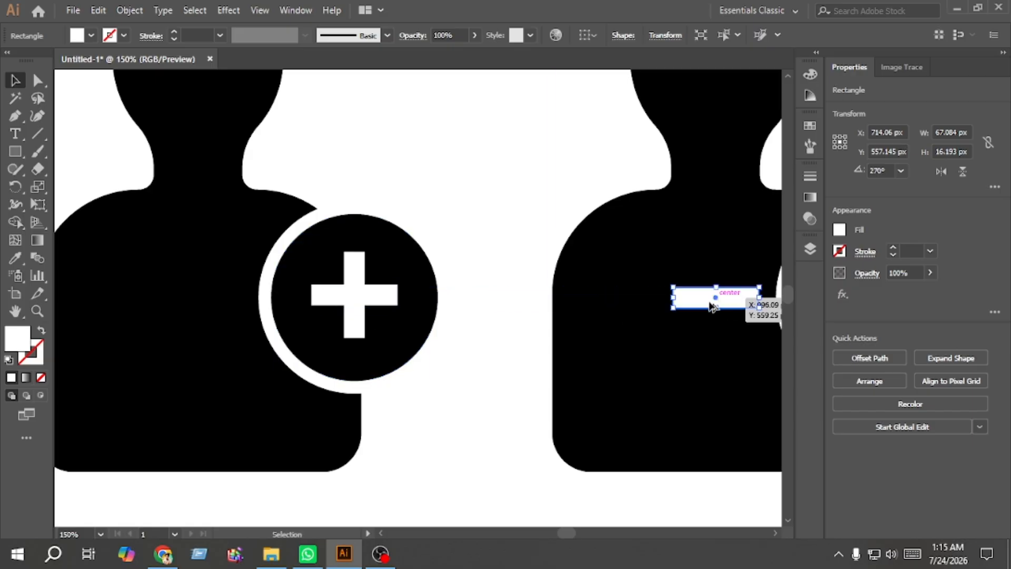
left_click(467, 297)
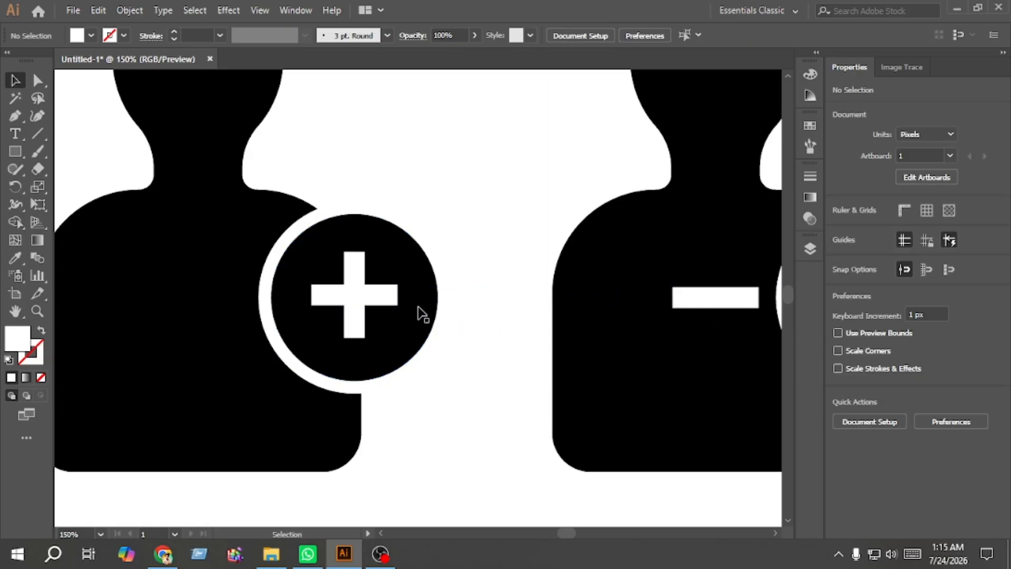
Step: Select both bars of the plus sign and unite them into one shape
left_click(363, 326)
left_click(390, 298, "shift")
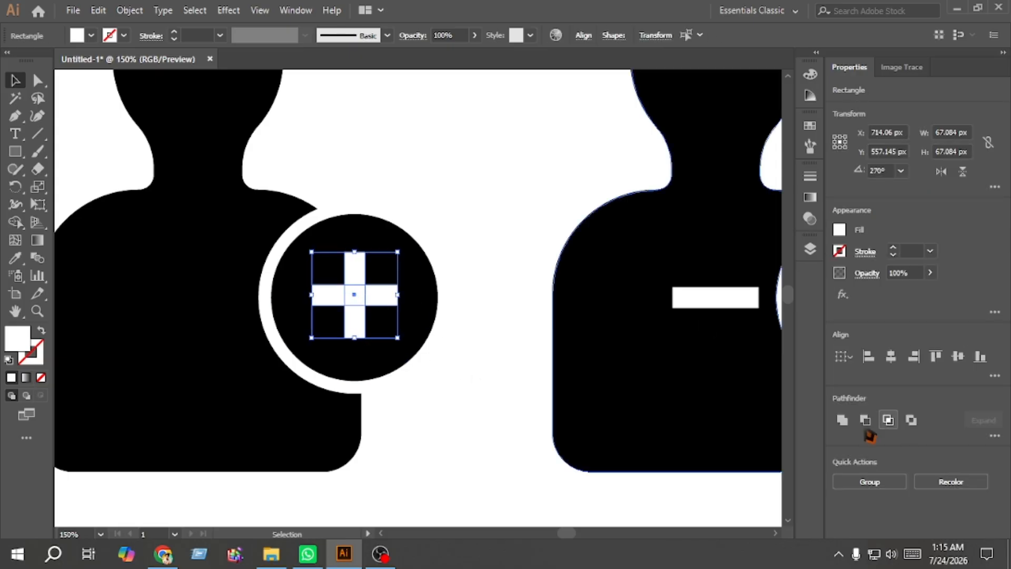
left_click(843, 420)
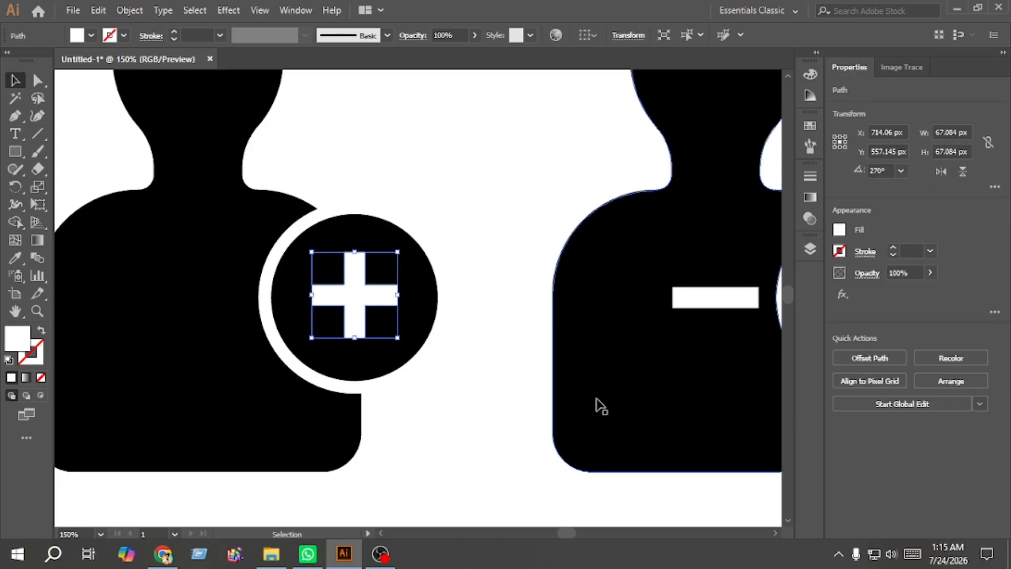
left_click(468, 394)
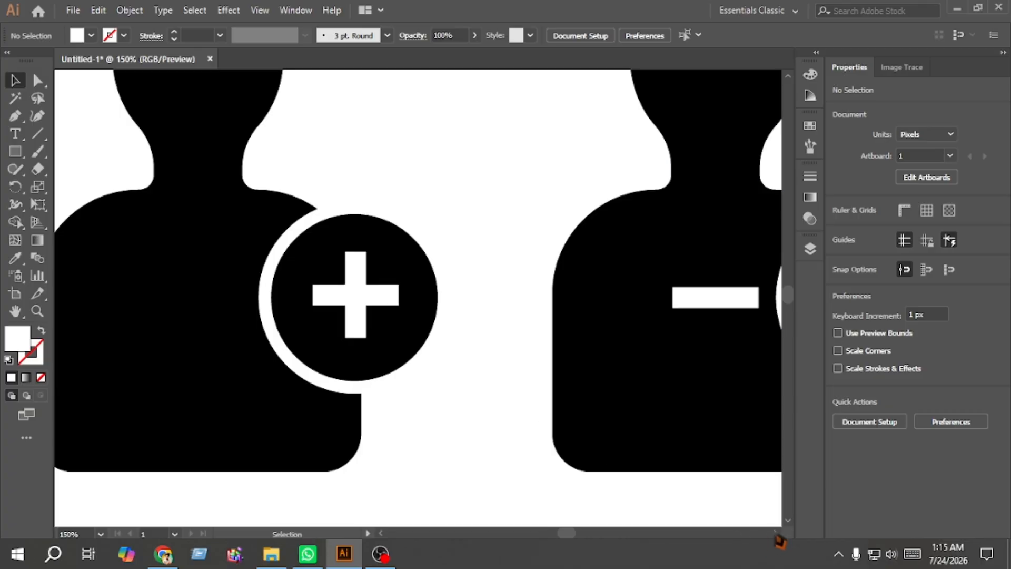
Step: Move the copied horizontal bar into the second icon's badge circle to form a minus sign
scroll(419, 298, "right", 10)
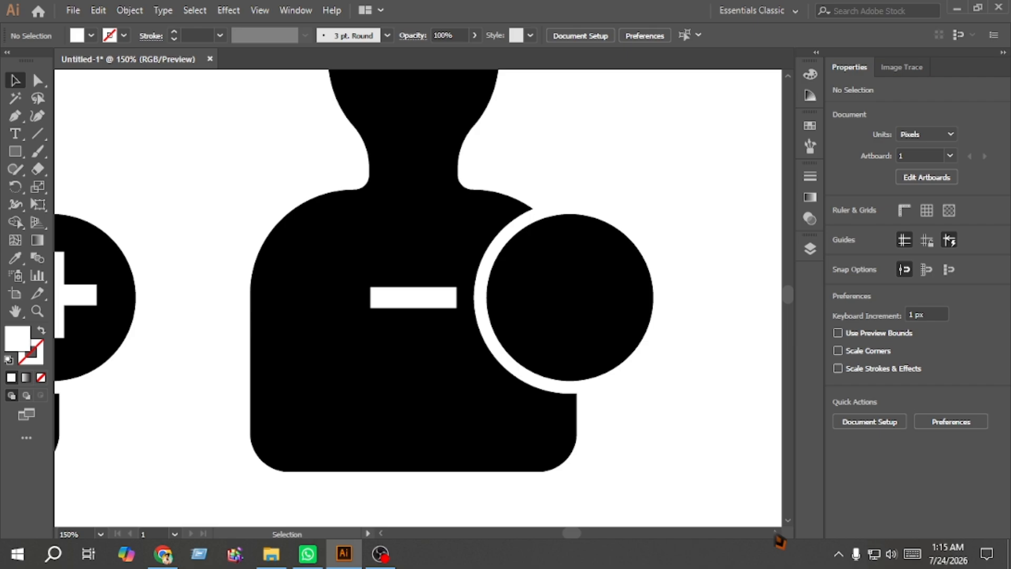
scroll(587, 469, "right", 5)
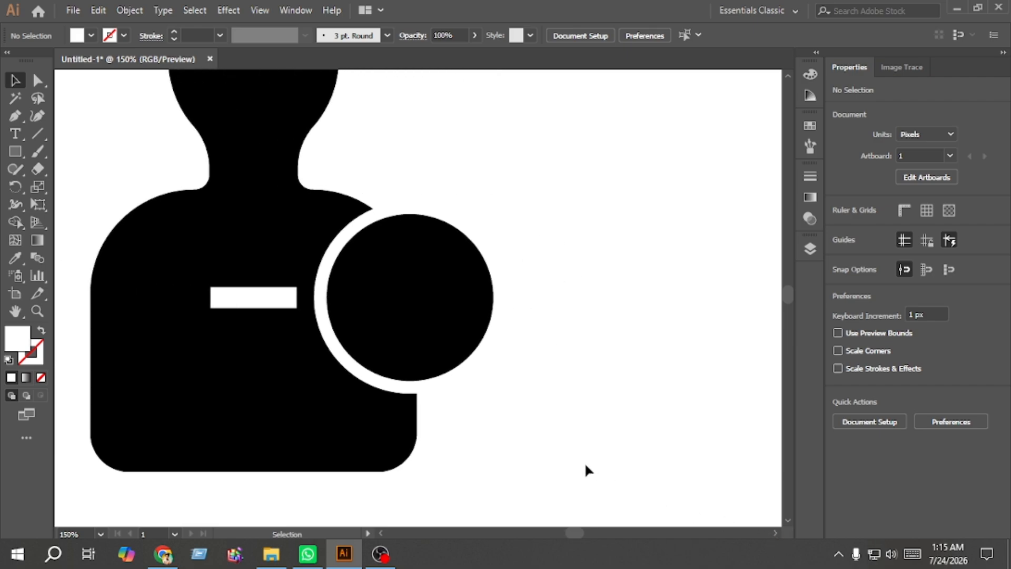
left_click(246, 305)
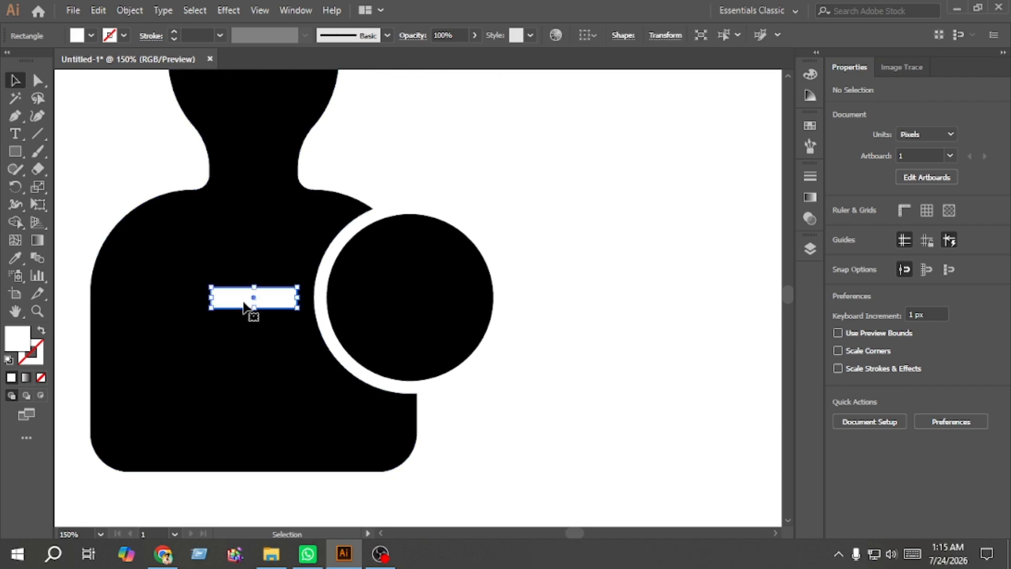
left_click_drag(240, 304, 402, 307)
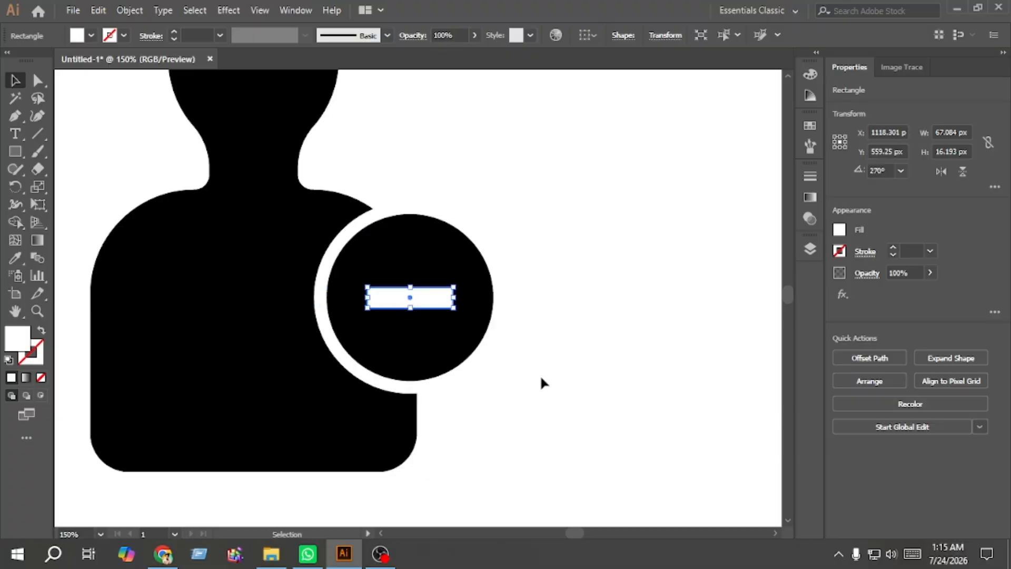
left_click(542, 382)
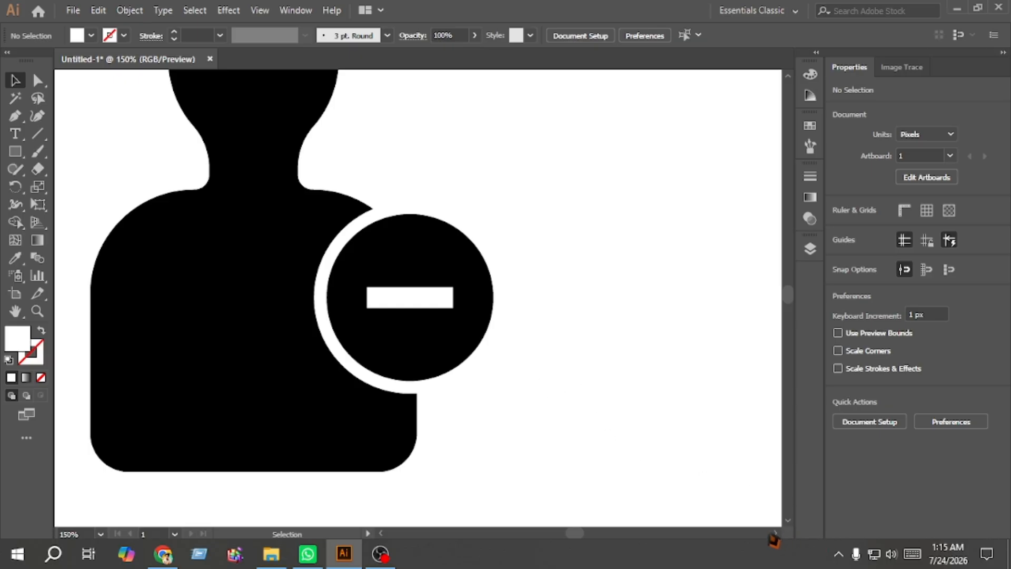
Step: Duplicate the minus icon to the right and repeat the duplication for a third icon
left_click(776, 534)
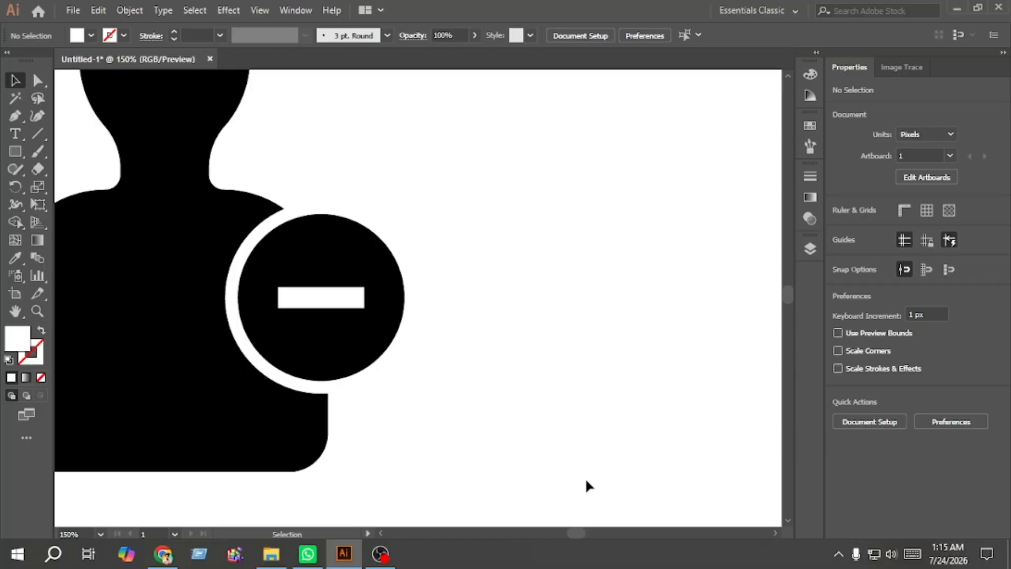
left_click_drag(383, 449, 133, 295)
left_click_drag(136, 343, 589, 350)
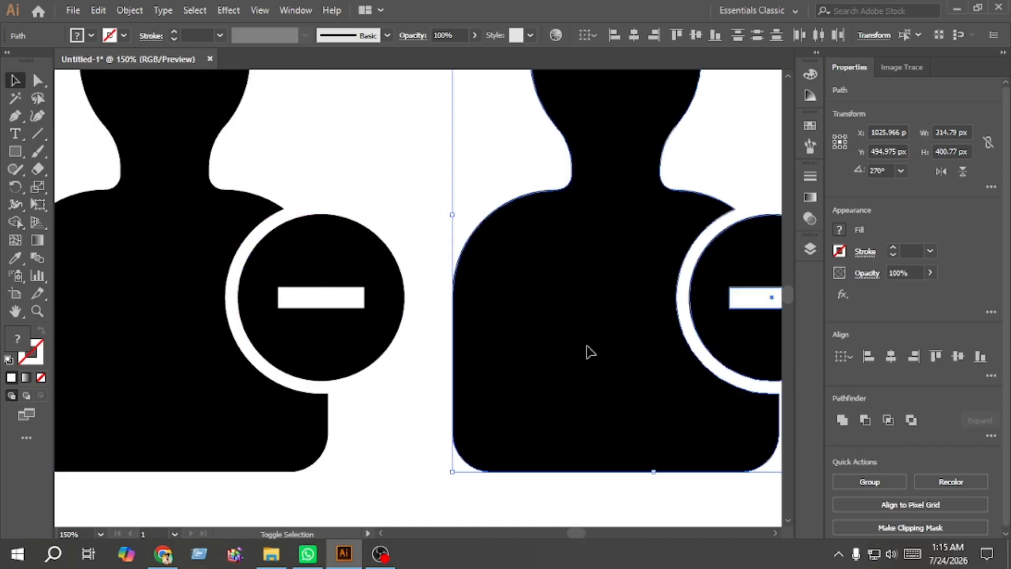
key("a")
key("ctrl+d")
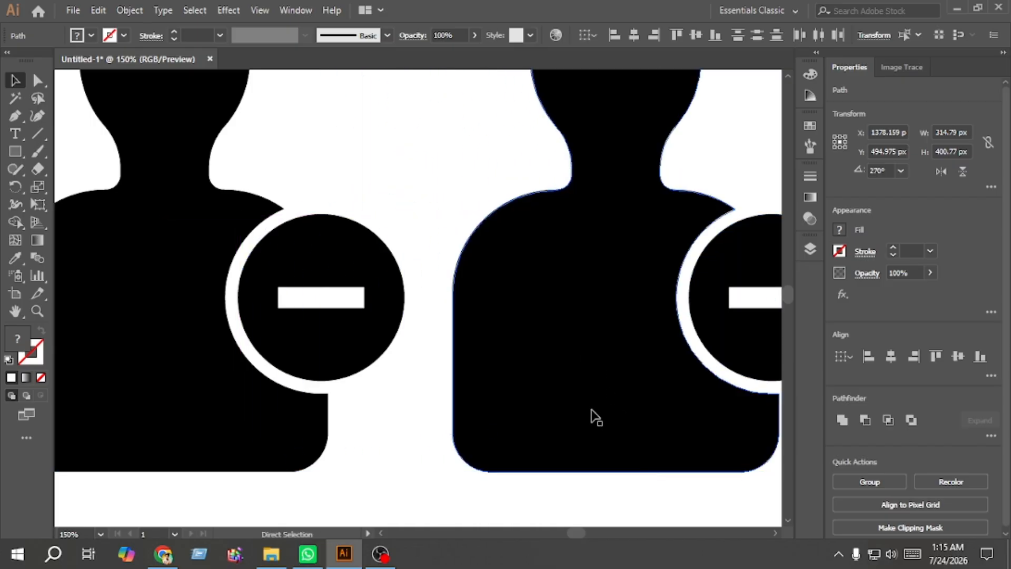
scroll(419, 298, "right", 5)
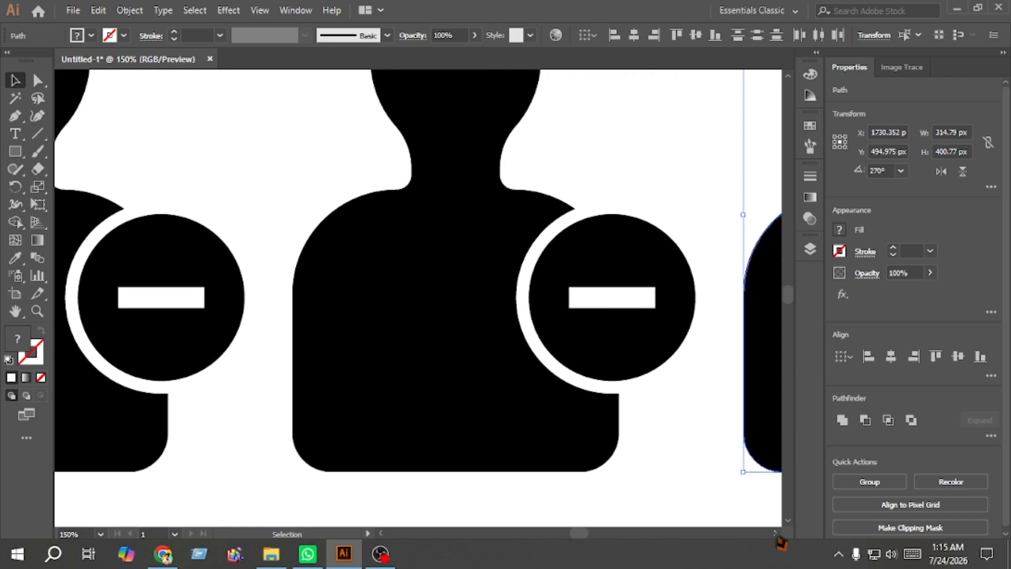
left_click(563, 437)
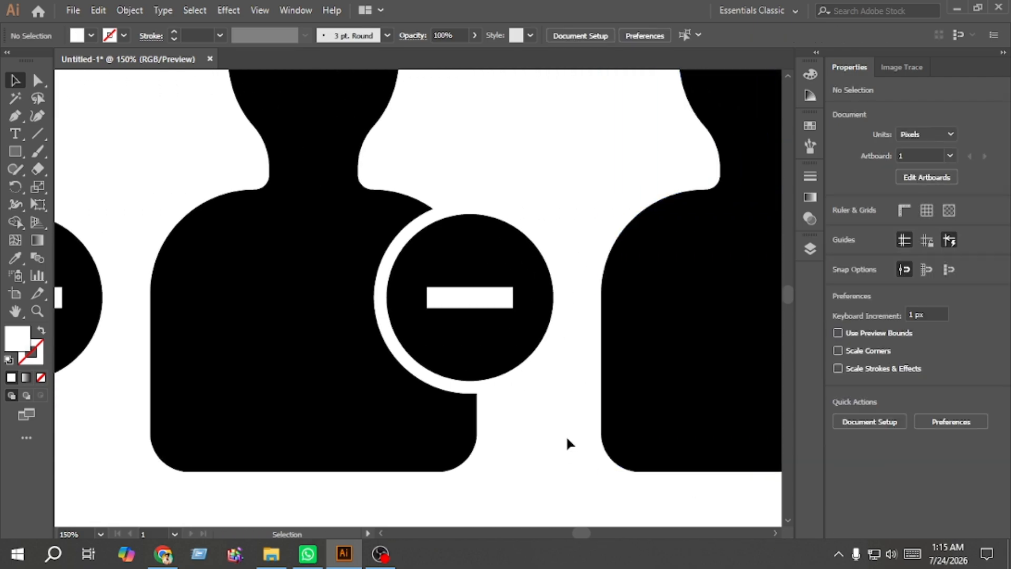
Step: Delete the minus bar from the third icon's badge circle
left_click(484, 310)
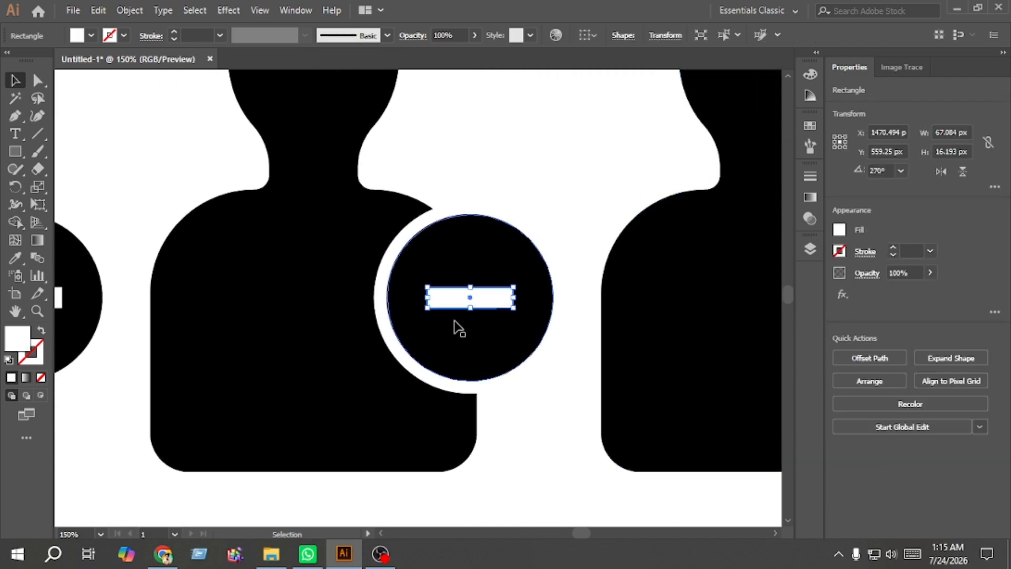
left_click_drag(425, 299, 498, 369)
key("Delete")
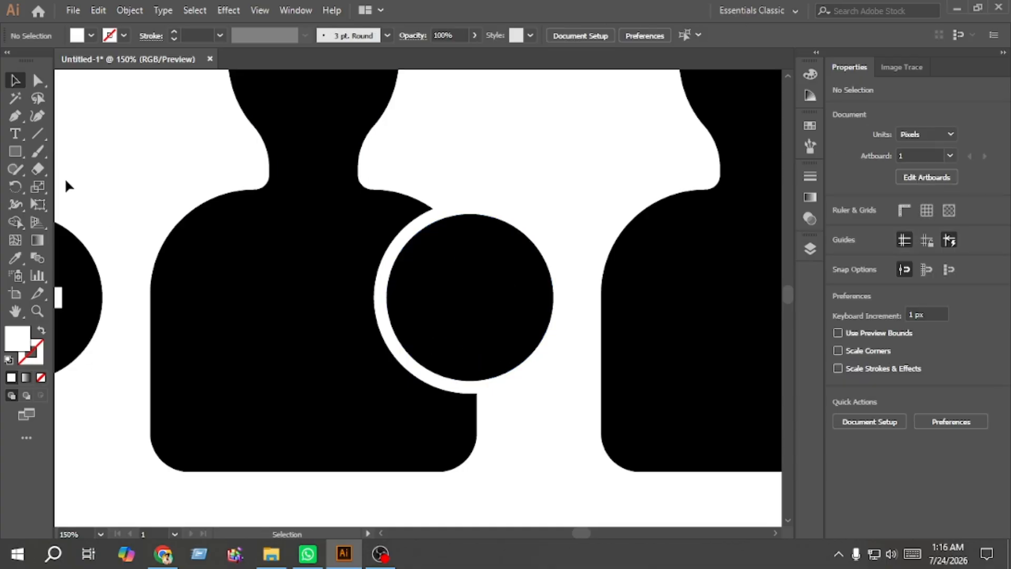
Step: Draw a vertical line about 62 px long inside the third icon's badge circle with the Pen tool
left_click(15, 116)
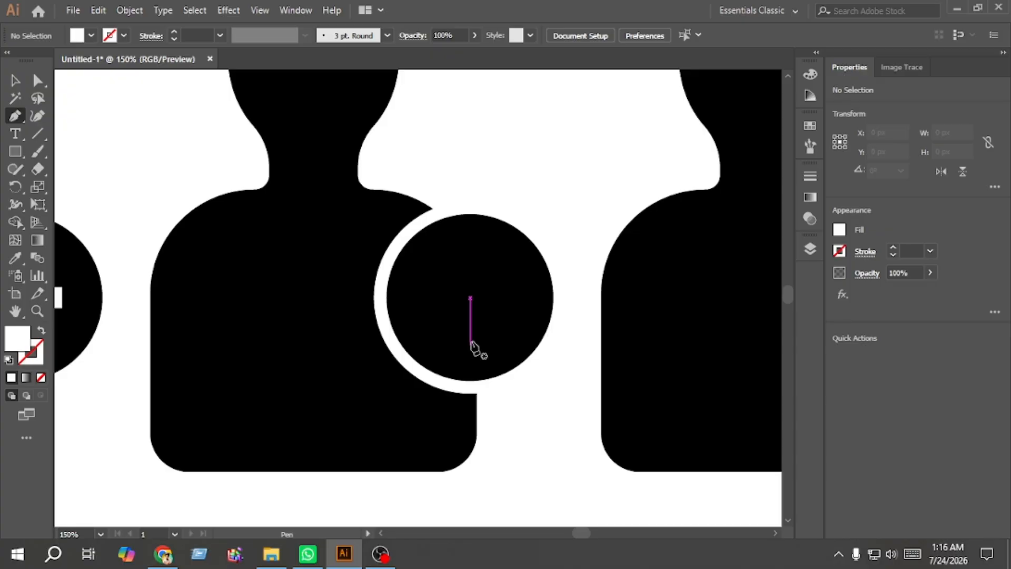
left_click(469, 273)
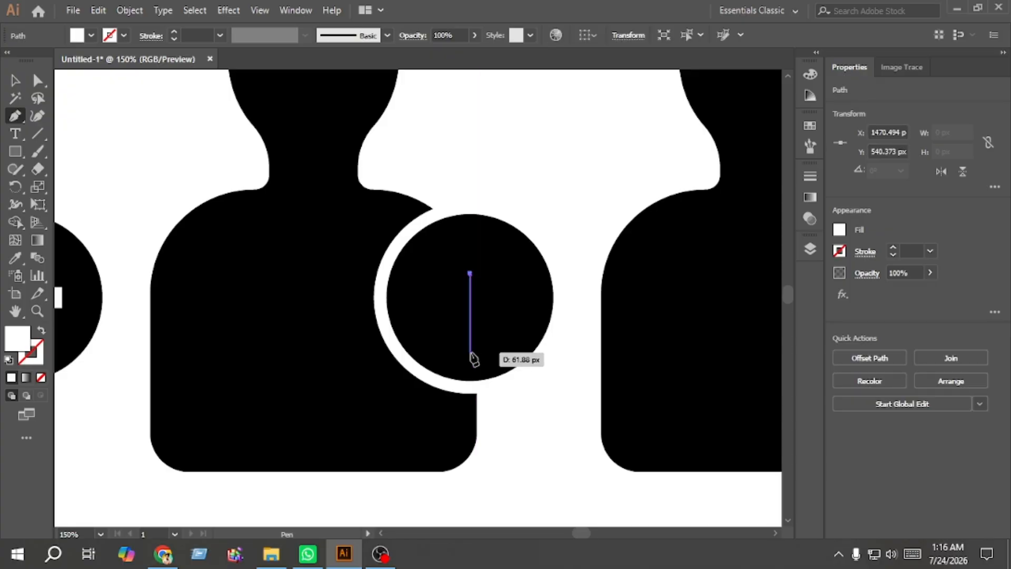
left_click(470, 346)
Step: Swap the line's fill and stroke so it has a white stroke, and set its stroke weight to 13 pt
left_click(15, 80)
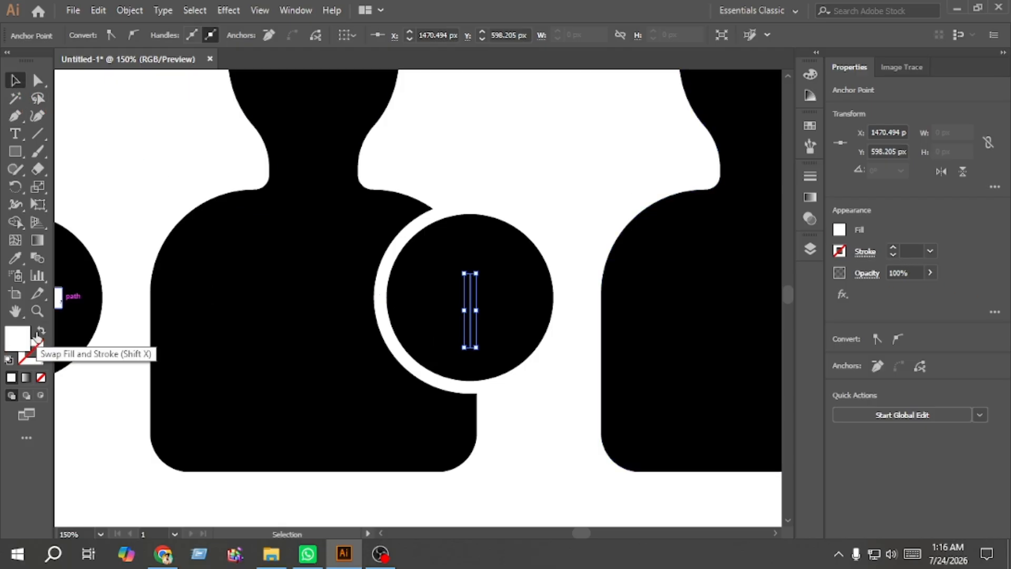
left_click(38, 333)
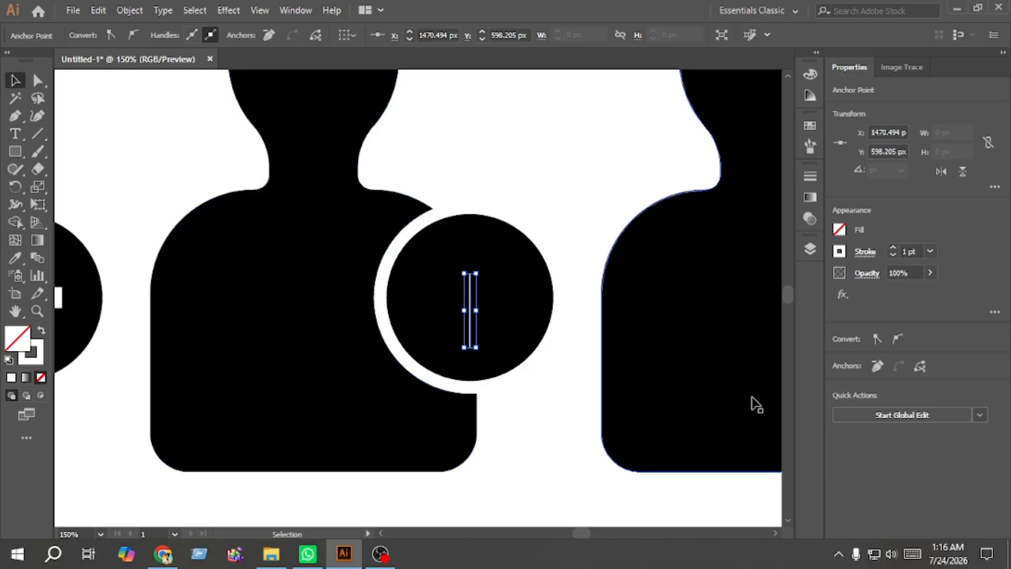
left_click(894, 248)
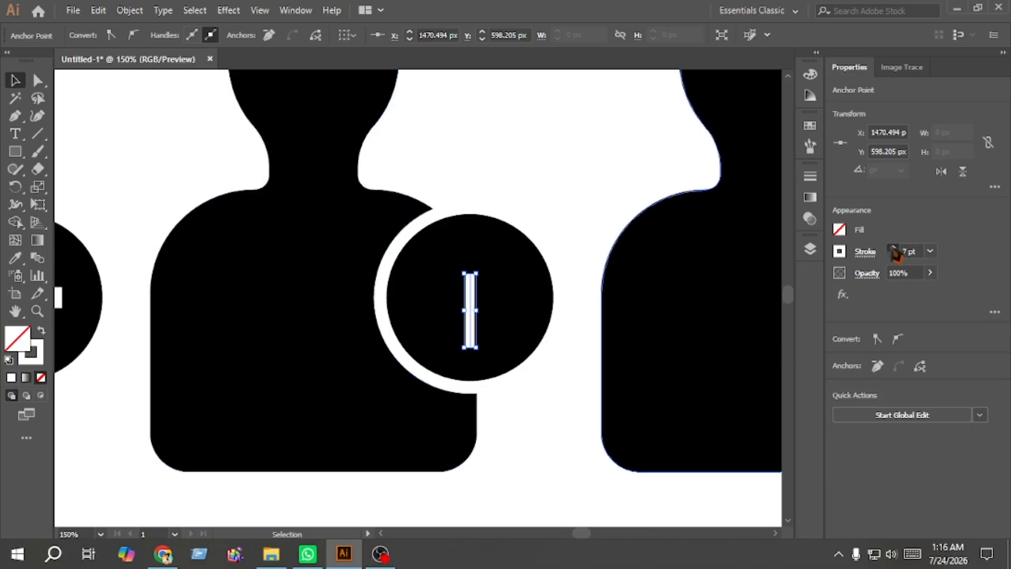
left_click(894, 247)
left_click(894, 247)
left_click(894, 248)
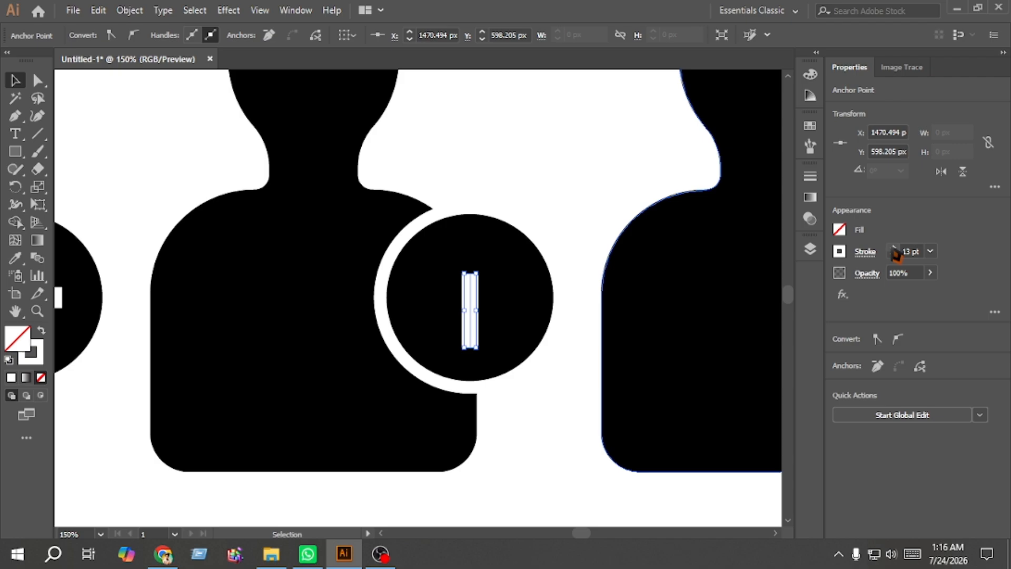
Step: Add the Arrow 7 arrowhead to the start of the line in the stroke options
left_click(866, 253)
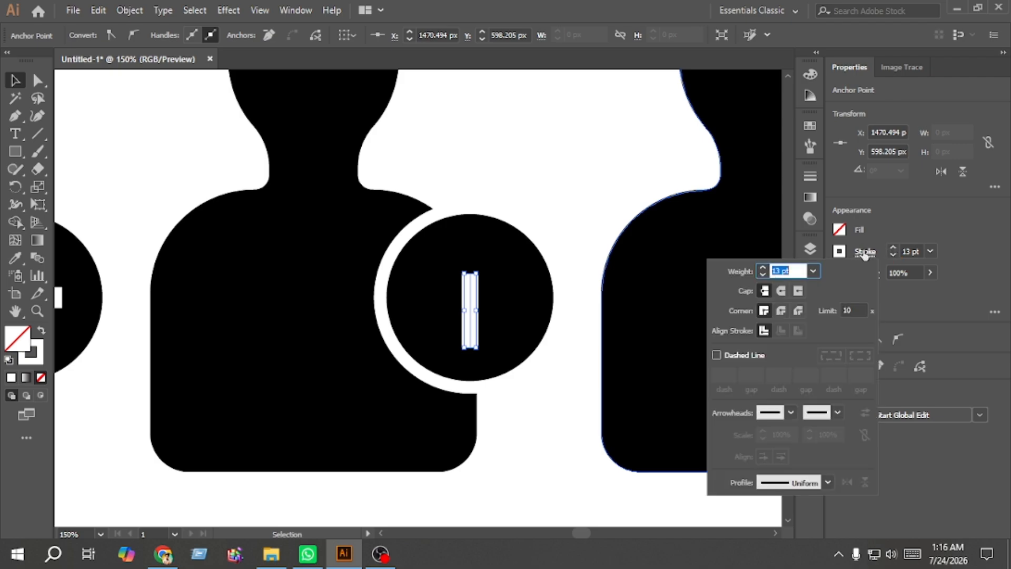
left_click(792, 414)
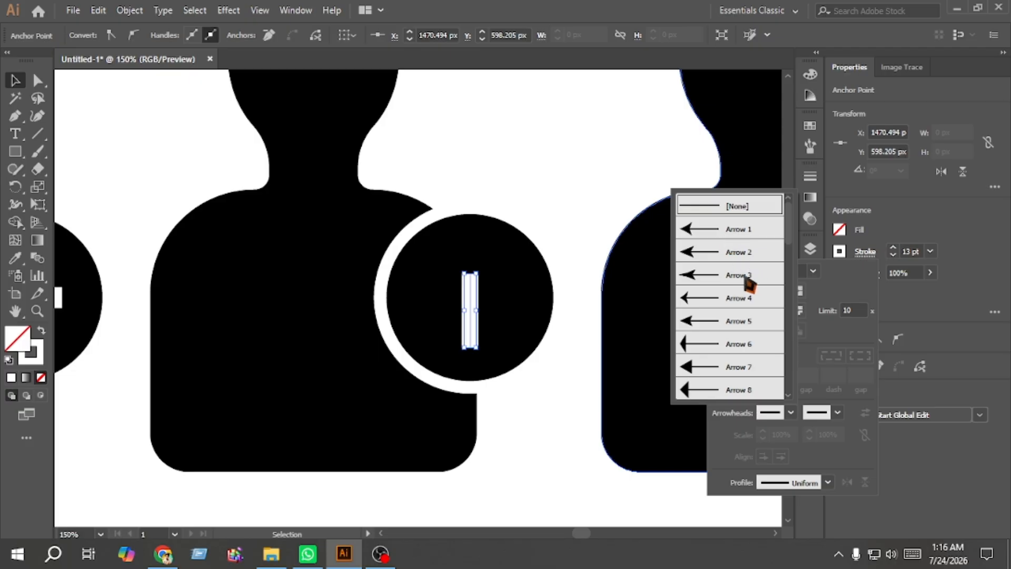
scroll(738, 321, "down", 2)
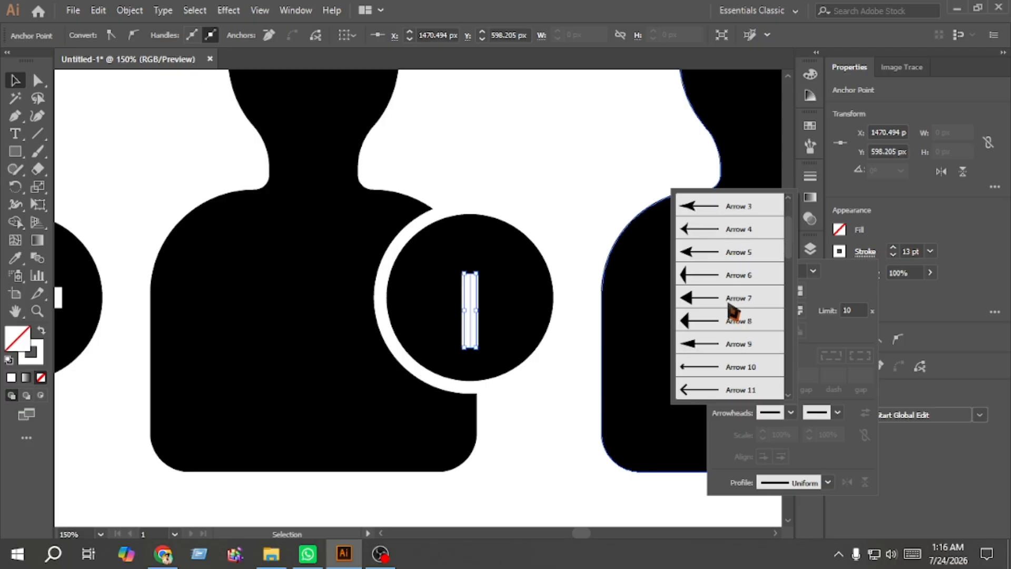
left_click(730, 304)
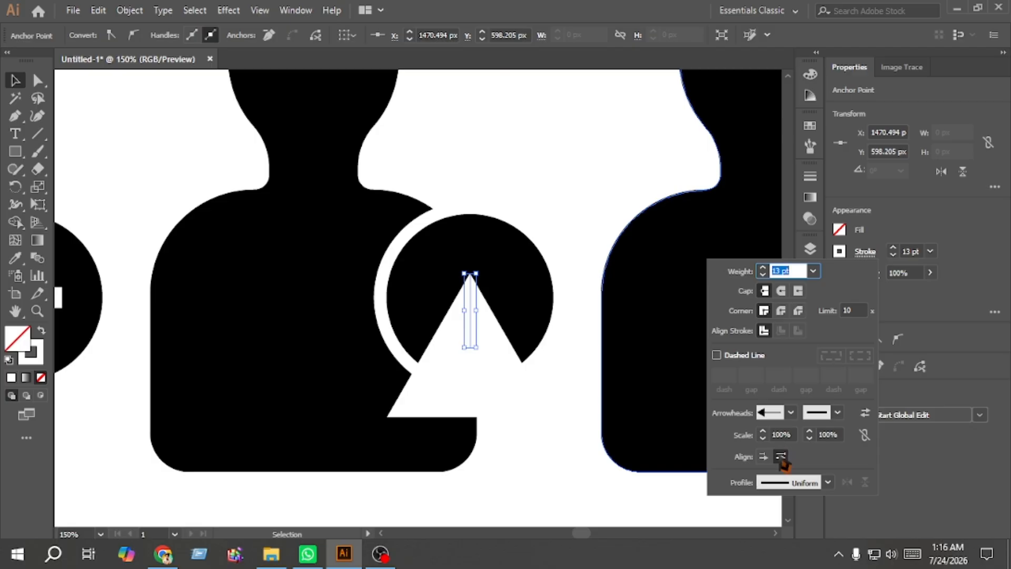
Step: Adjust the arrowhead's scale and alignment so the arrow tip sits at the line's end
left_click(762, 431)
left_click(763, 431)
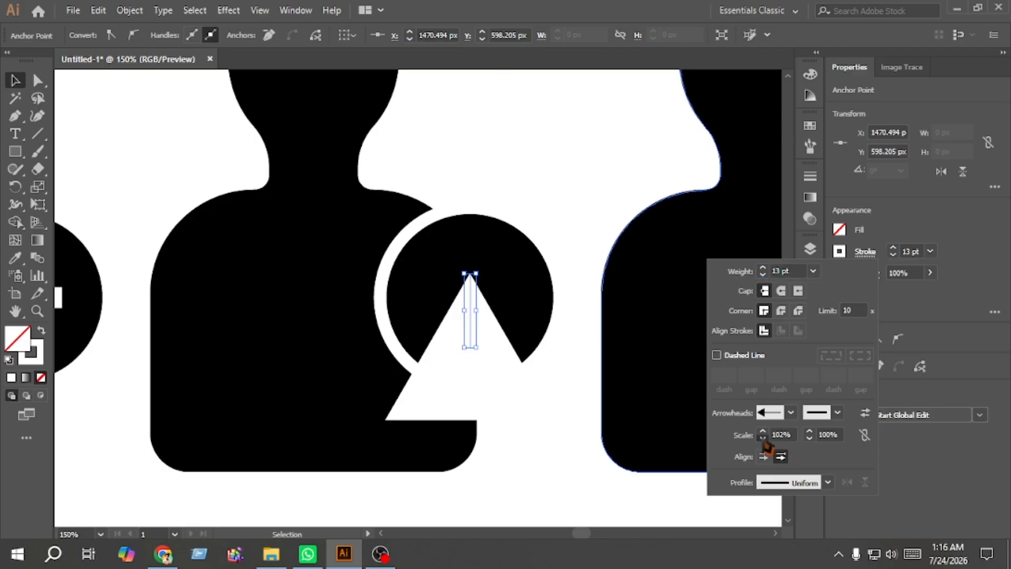
left_click(763, 438)
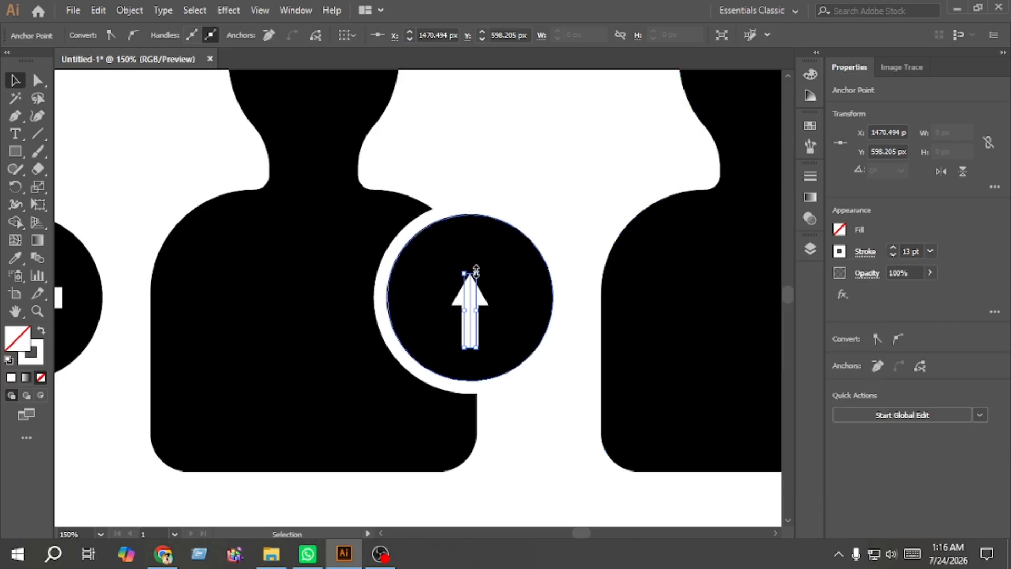
Step: Lengthen the arrow by moving its top point upward, then nudge the arrow slightly down and right within the badge
left_click_drag(476, 271, 474, 250)
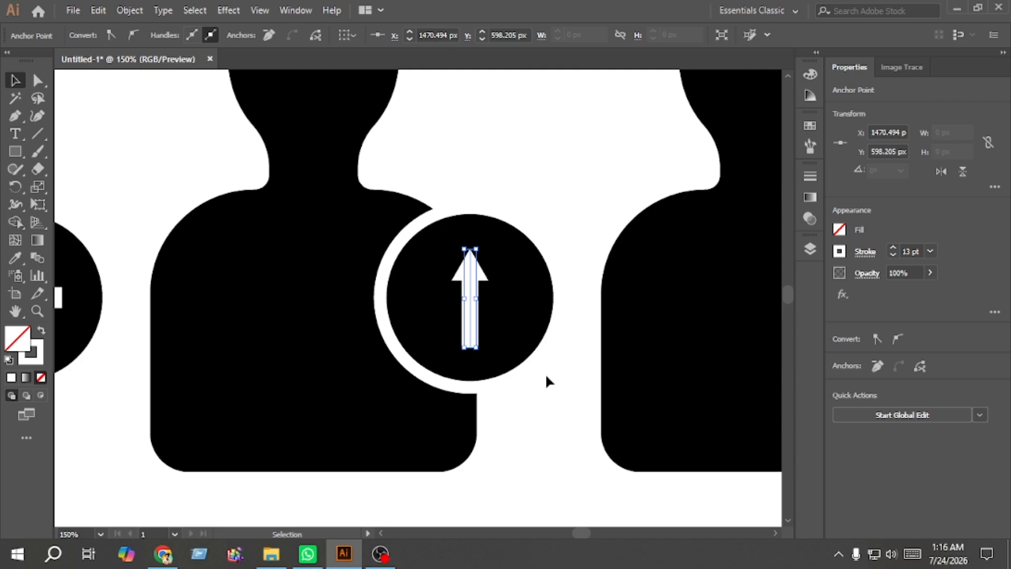
key("Down")
key("Down")
key("Down")
key("Right")
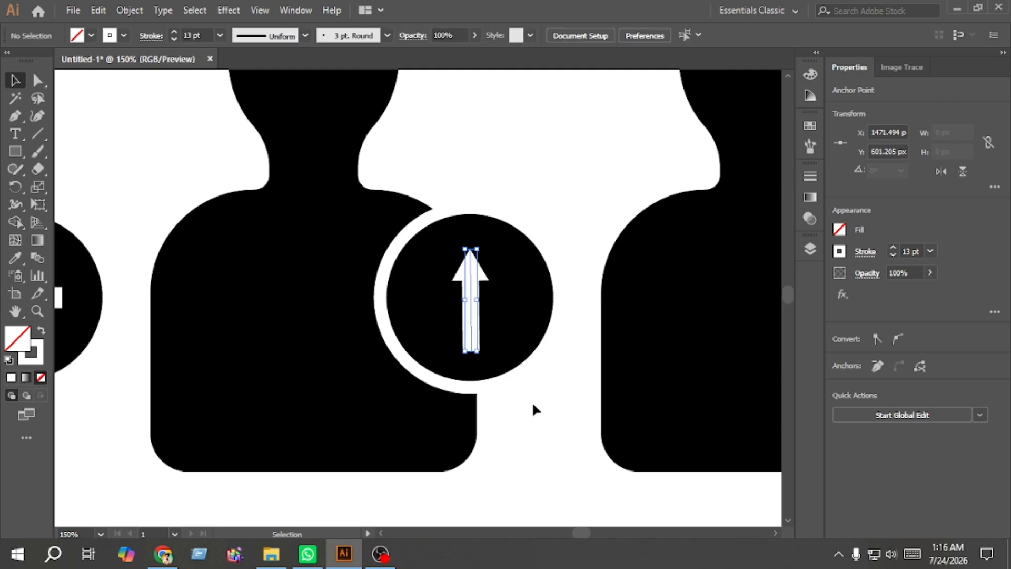
Step: Set the arrow's stroke weight to 15 pt
left_click(533, 404)
scroll(538, 439, "down", 1)
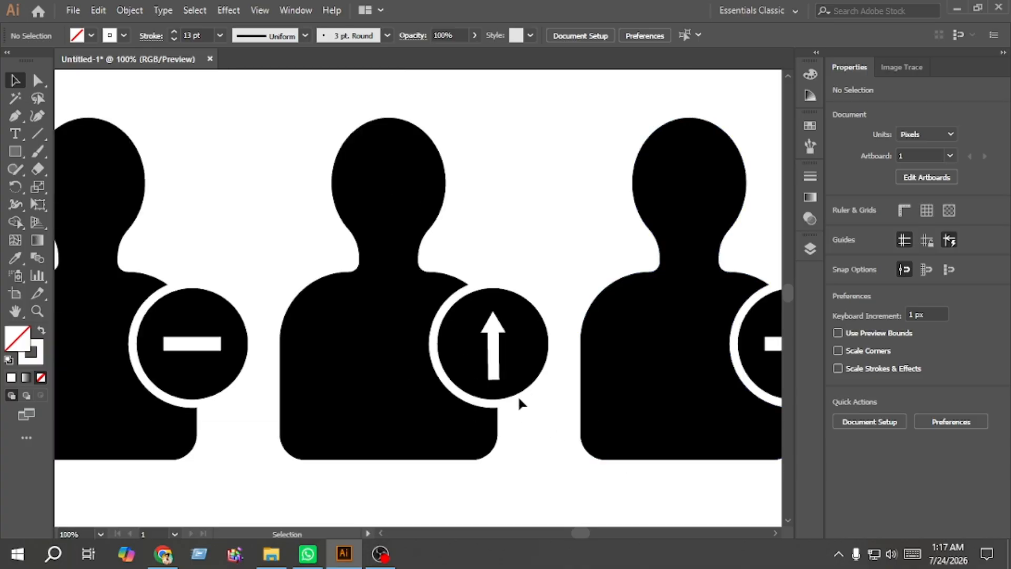
left_click(494, 362)
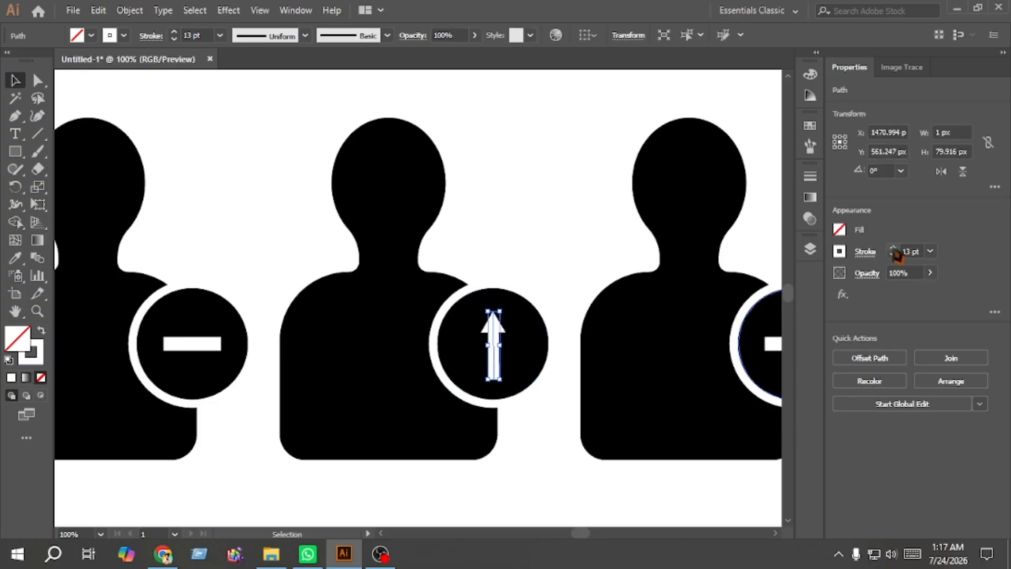
left_click(528, 437)
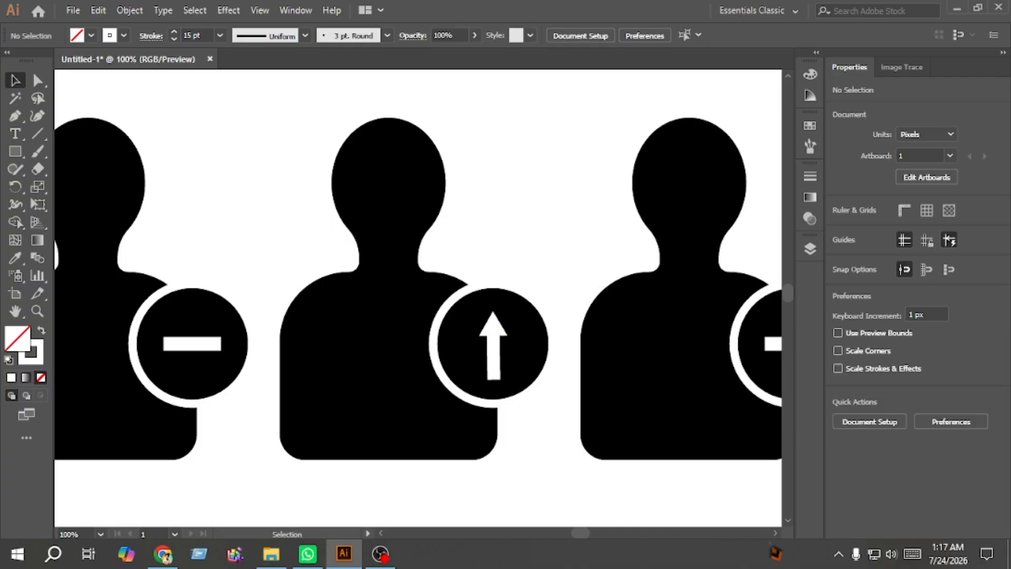
Step: Duplicate the minus icon to the right and delete the minus bar from the copy's badge circle
scroll(418, 298, "right", 5)
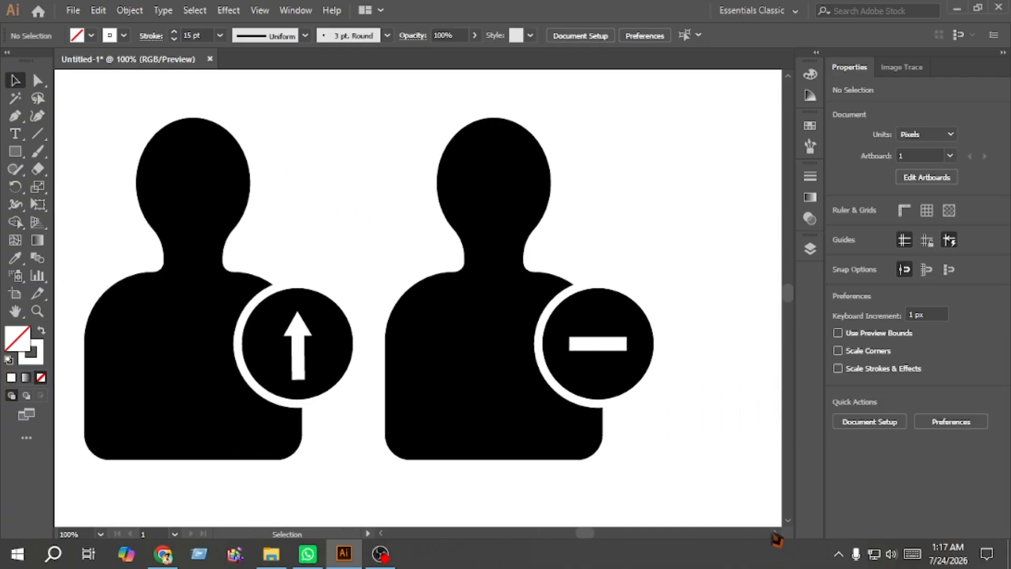
scroll(418, 298, "right", 4)
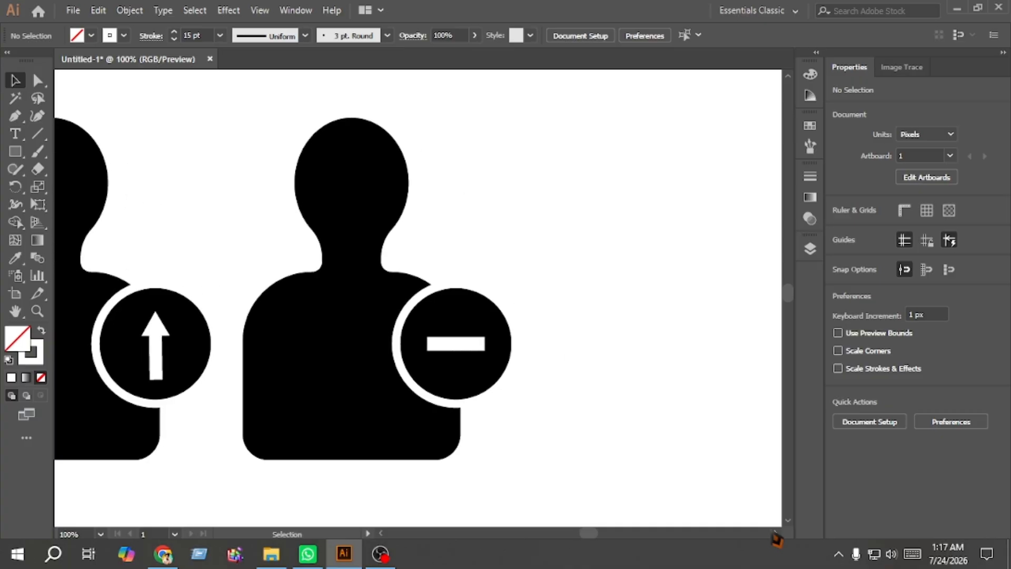
left_click_drag(543, 469, 328, 247)
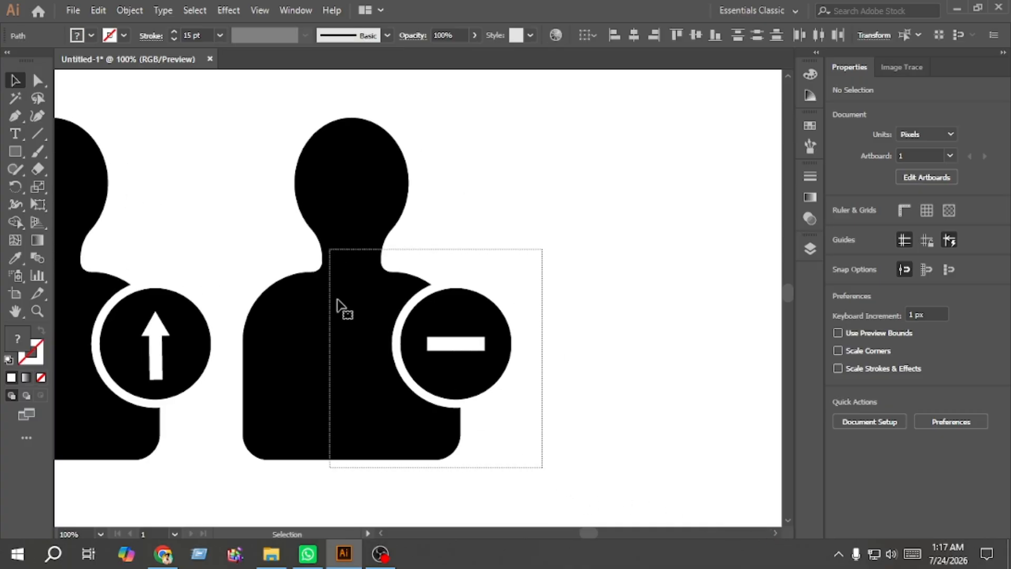
left_click_drag(313, 366, 621, 353)
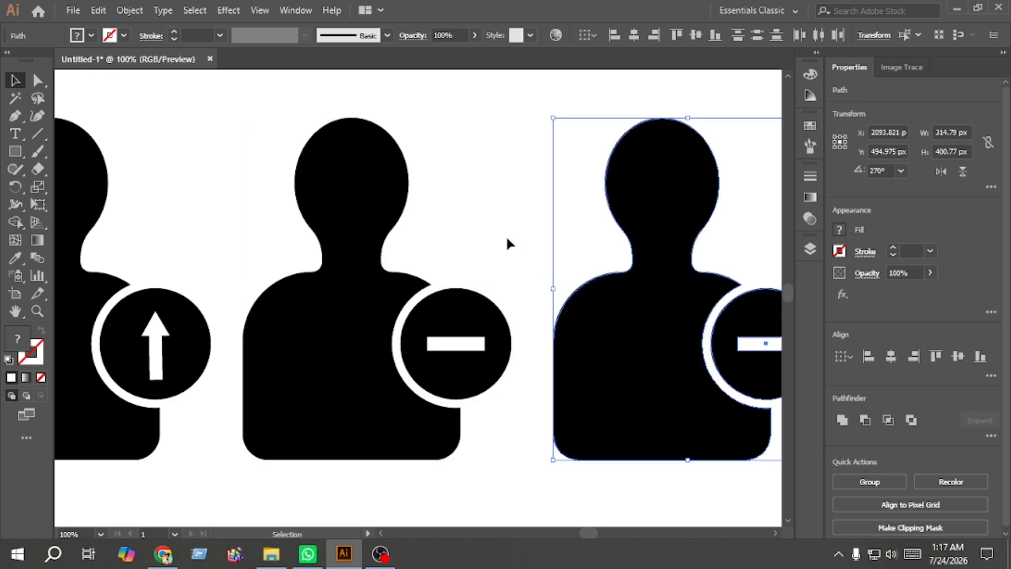
left_click(508, 241)
scroll(492, 334, "up", 2)
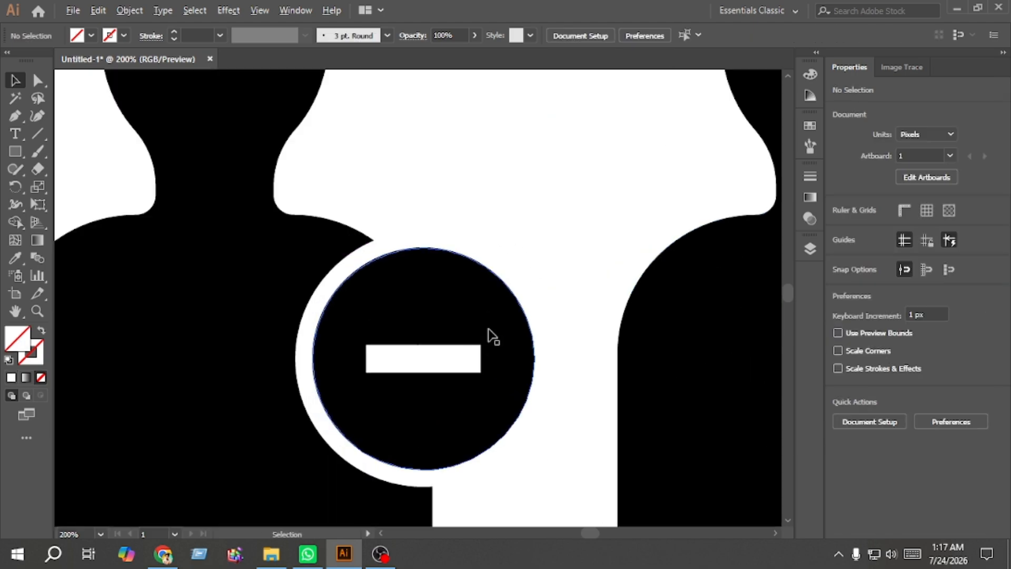
left_click(403, 360)
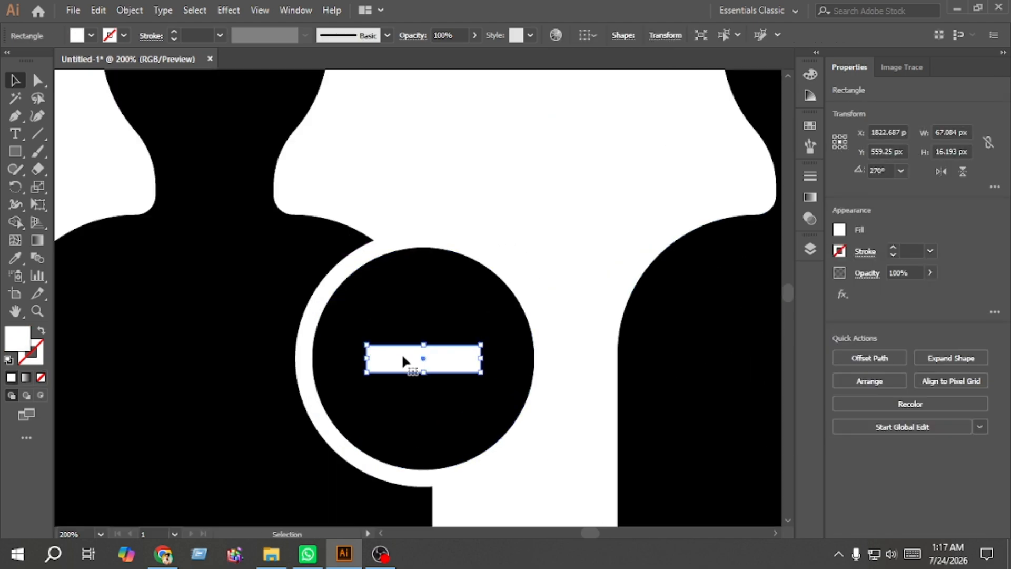
key("Delete")
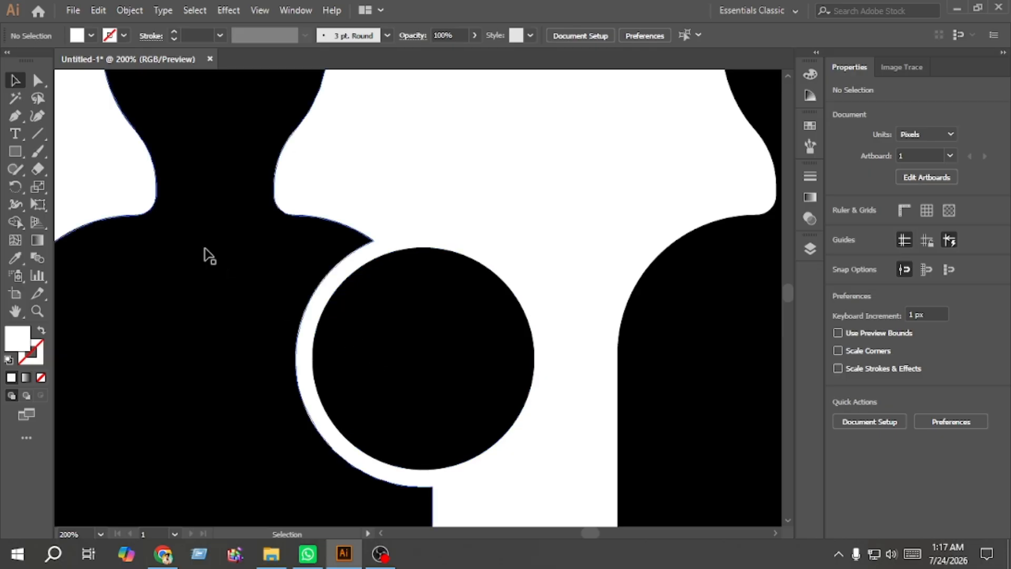
Step: Draw a white-stroked checkmark with three points inside the new badge circle using the Pen tool
left_click(15, 116)
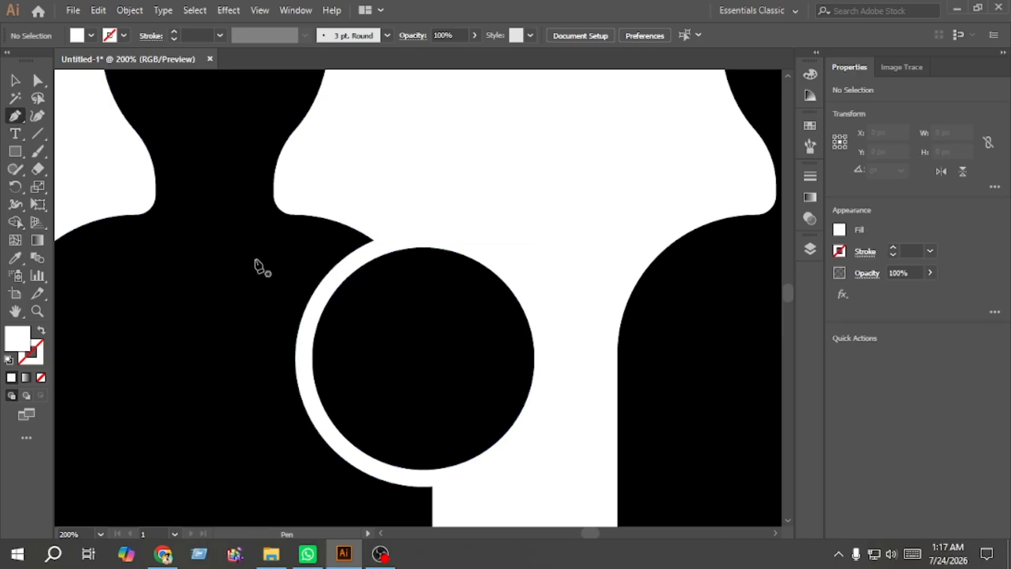
left_click(42, 331)
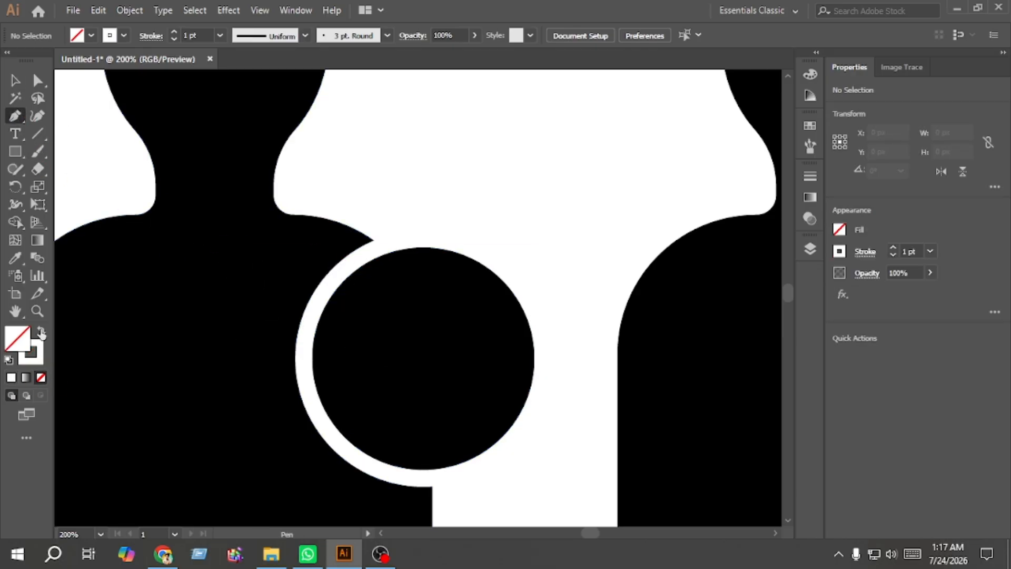
left_click(358, 359)
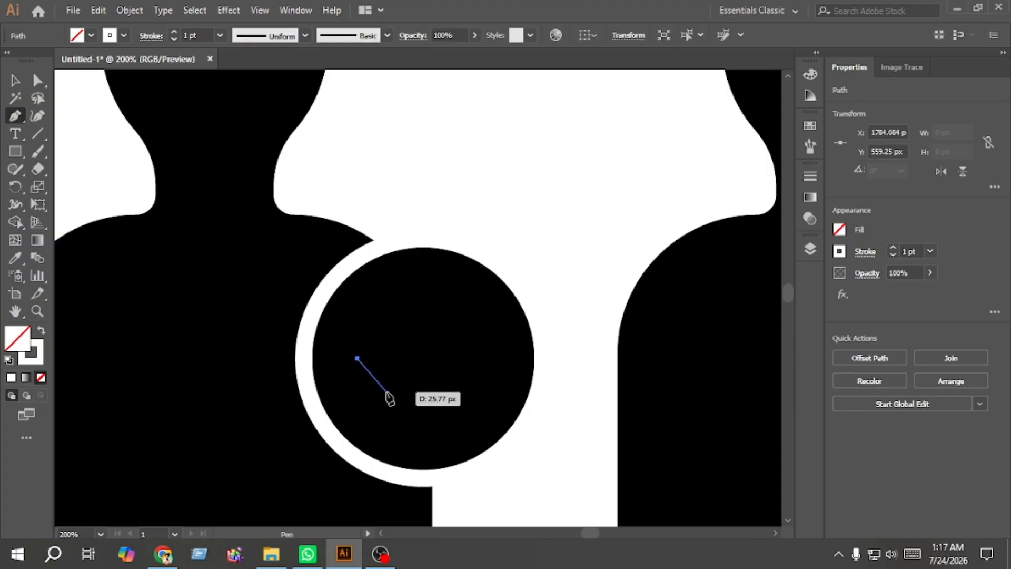
left_click(388, 388)
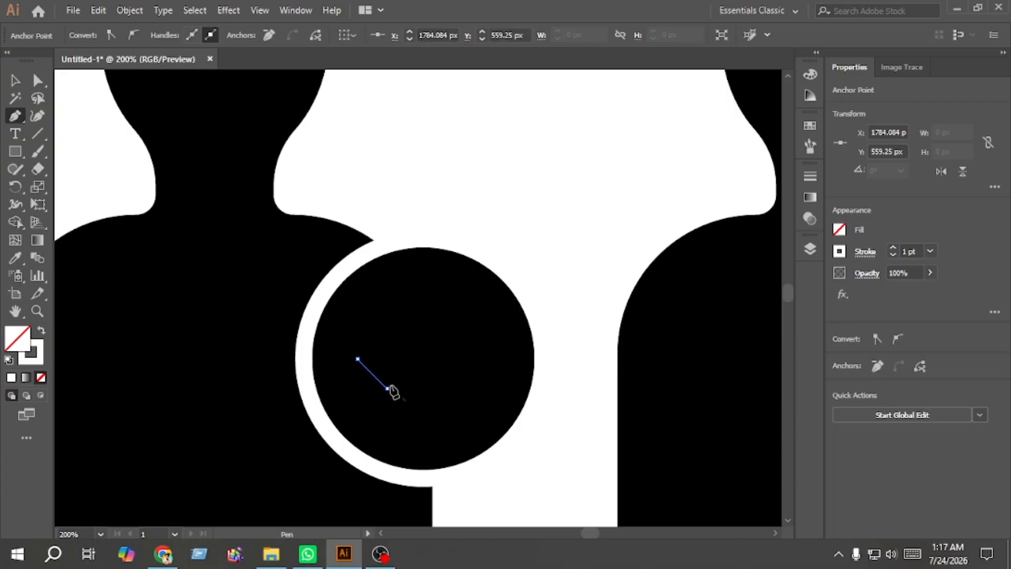
left_click(463, 297)
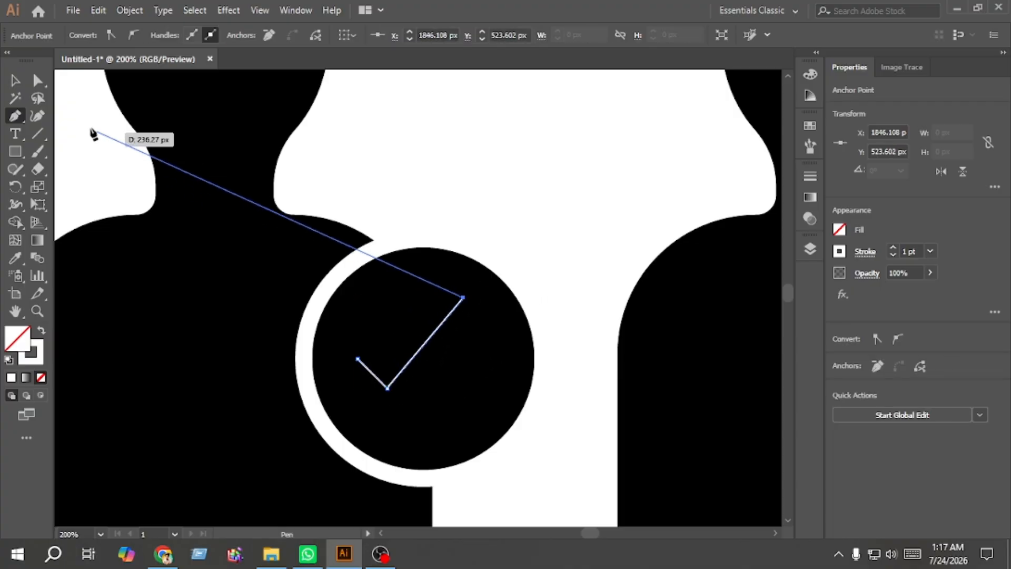
left_click(16, 84)
left_click(549, 168)
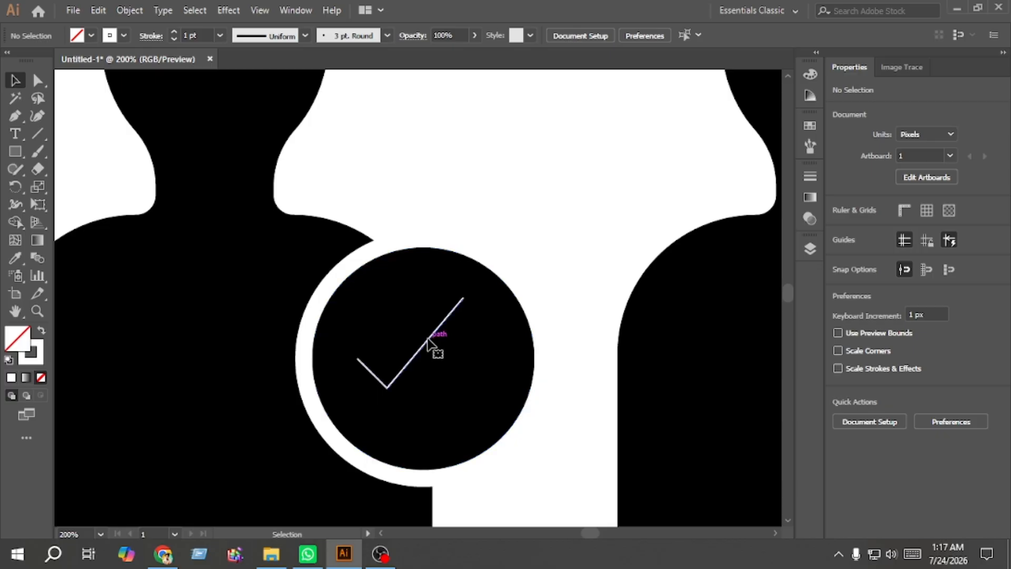
Step: Set the checkmark's stroke weight to 13 pt
left_click(427, 341)
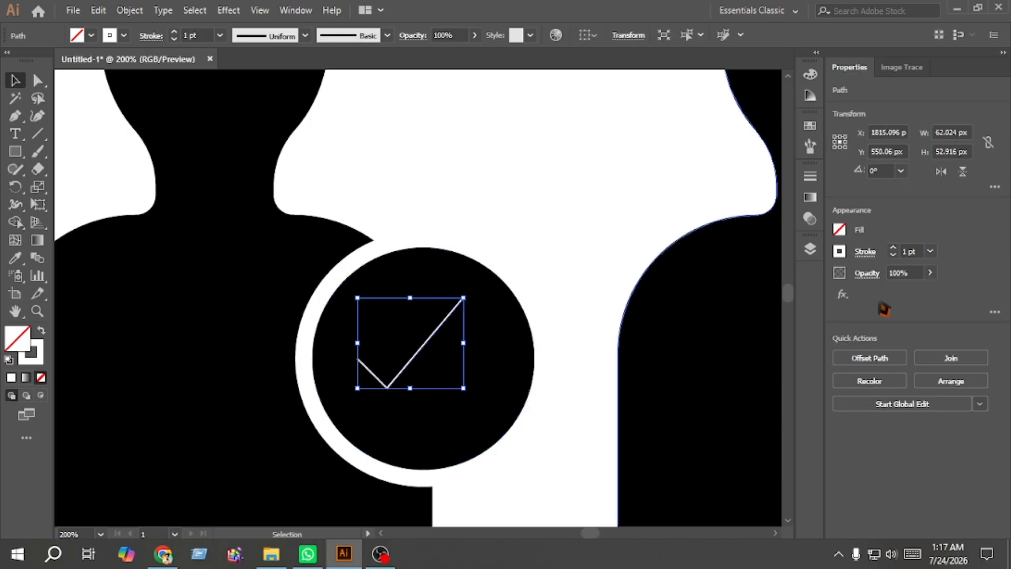
left_click(893, 248)
left_click(894, 248)
left_click(894, 248)
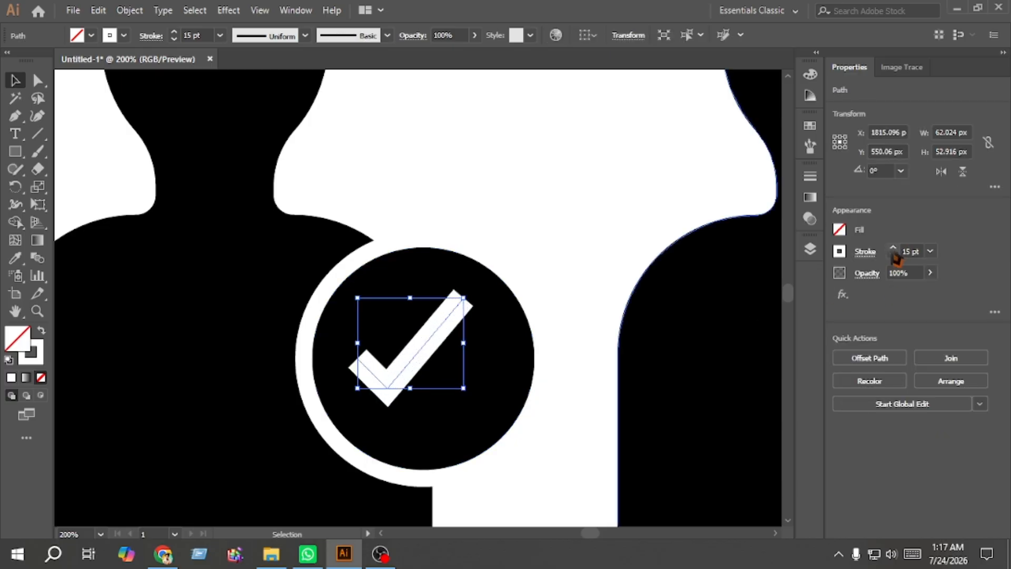
left_click(893, 255)
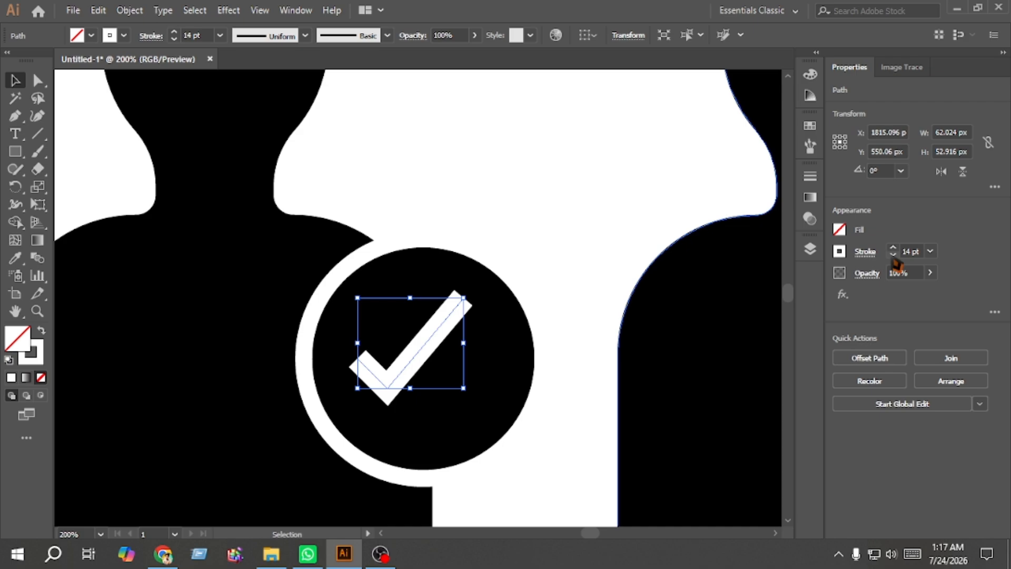
left_click(894, 256)
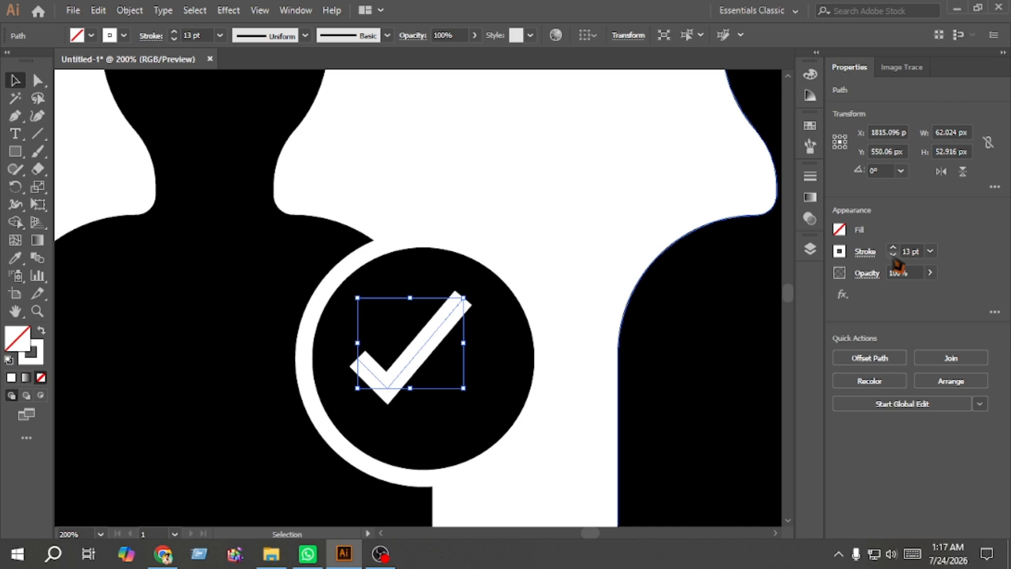
left_click(134, 10)
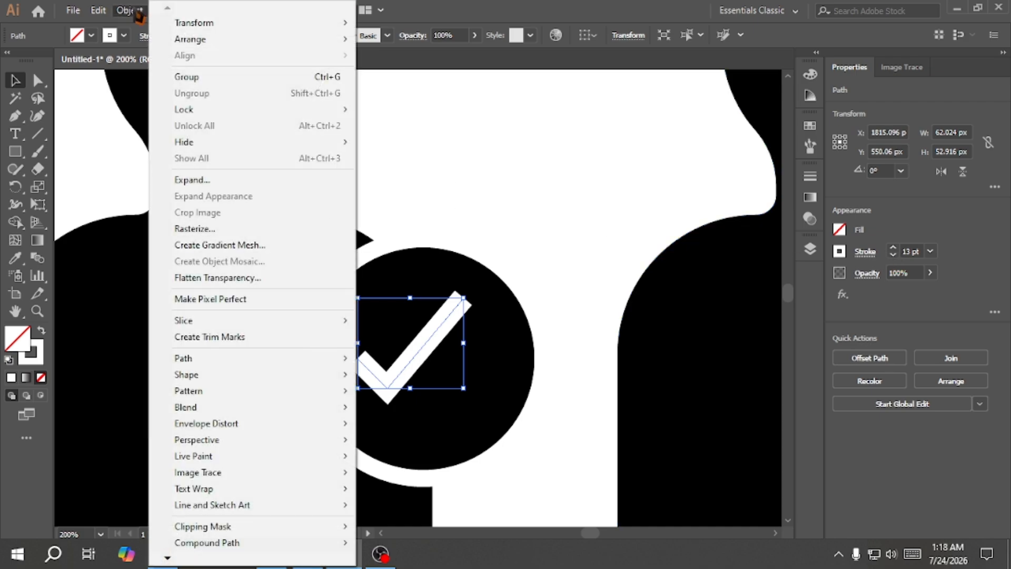
Step: Expand the checkmark's stroke into a filled shape
left_click(248, 181)
left_click(451, 362)
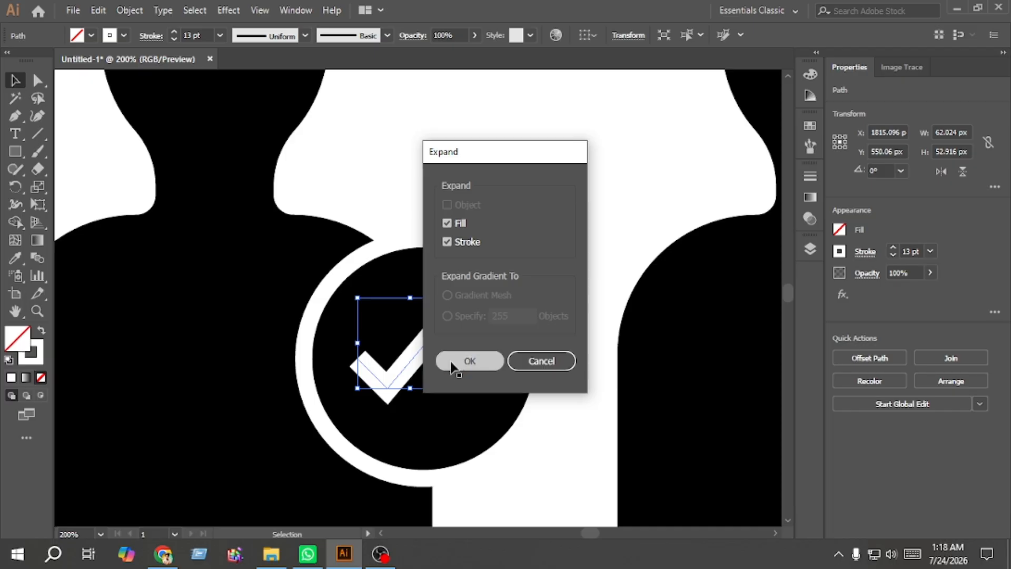
left_click(568, 264)
Step: Nudge the expanded checkmark slightly right and stretch it a little taller inside the badge circle
left_click(412, 388)
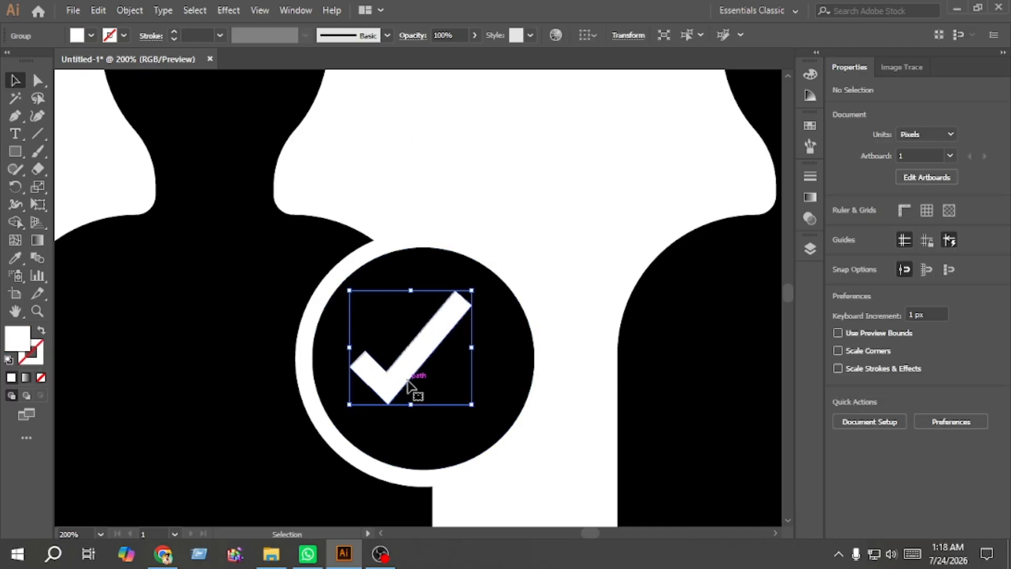
key("Right")
key("Right")
key("Right")
key("Right")
key("Right")
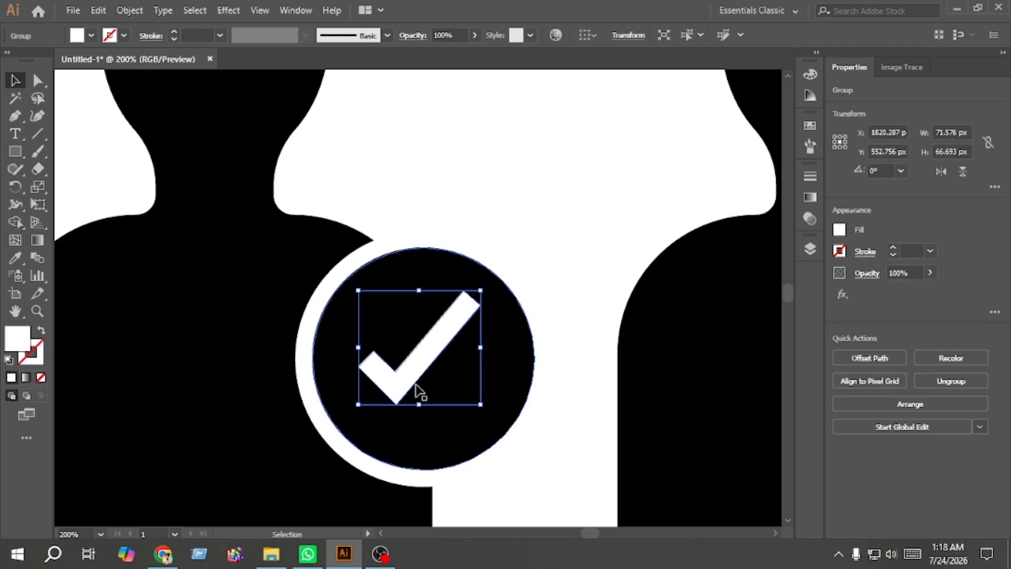
left_click_drag(419, 405, 419, 419)
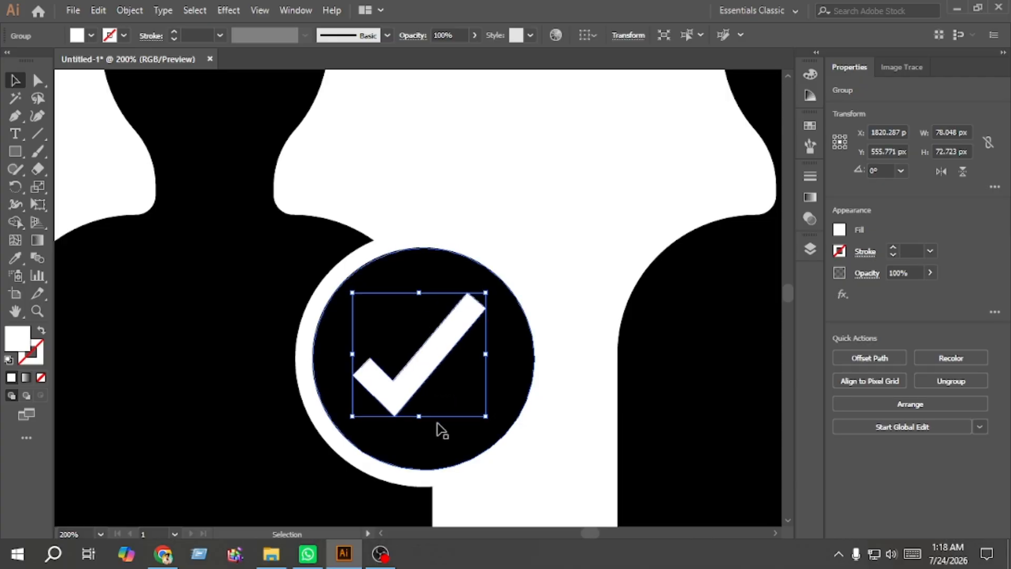
left_click(561, 289)
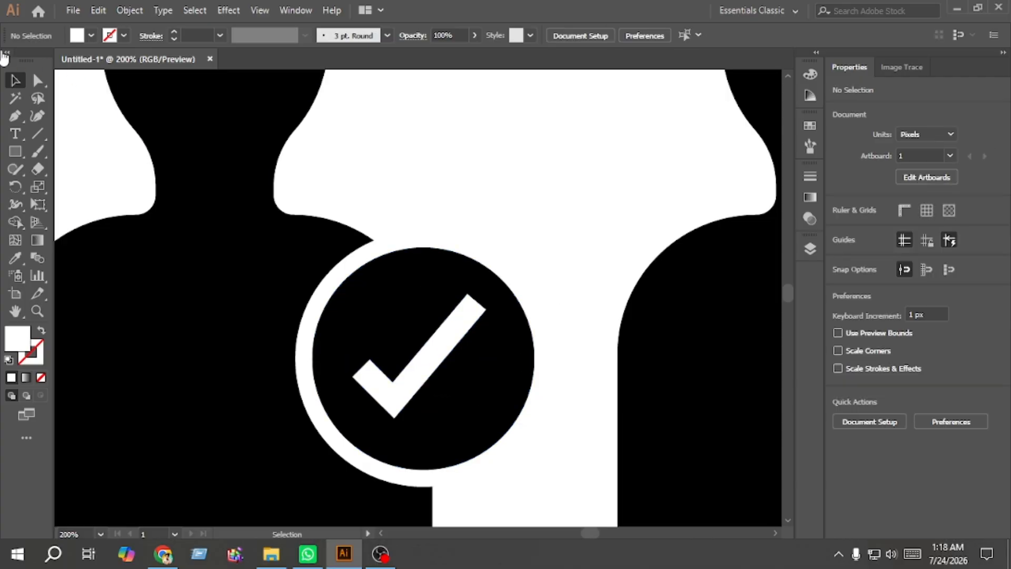
Step: Round the checkmark's arm-end corners to about 7 px and its bottom corner to about 10 px with Direct Selection
left_click(37, 80)
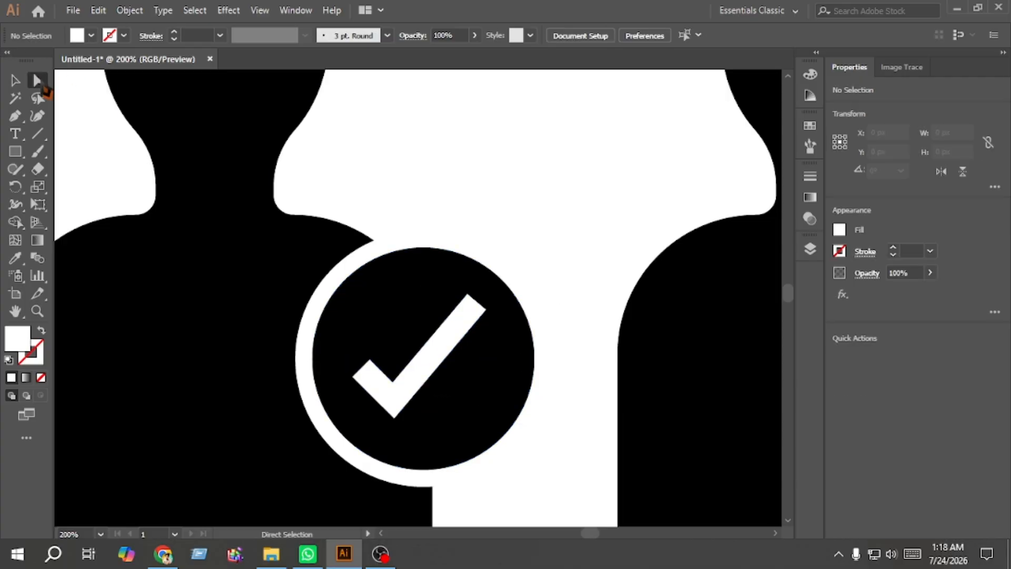
left_click(484, 310)
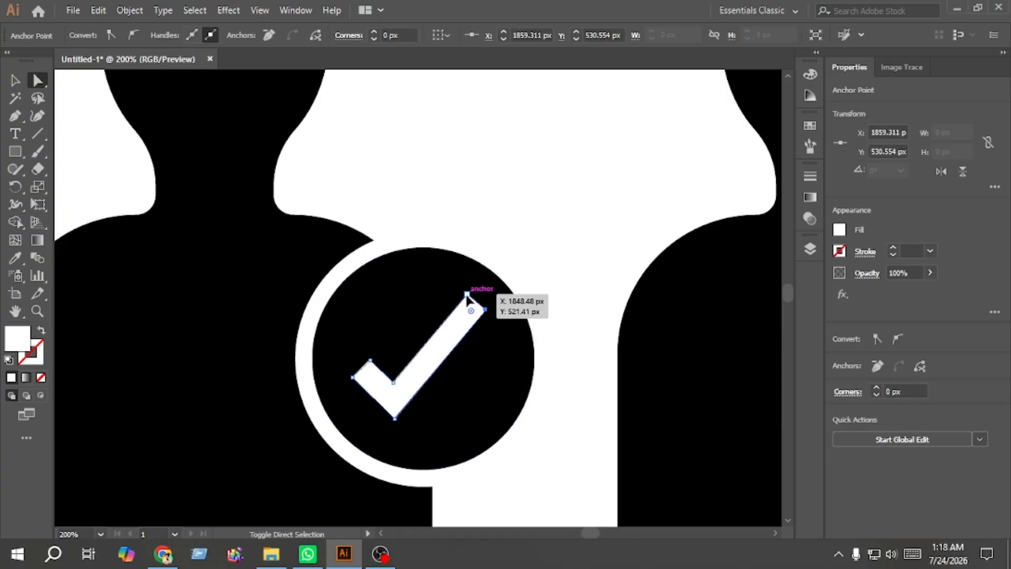
left_click(467, 295, "shift")
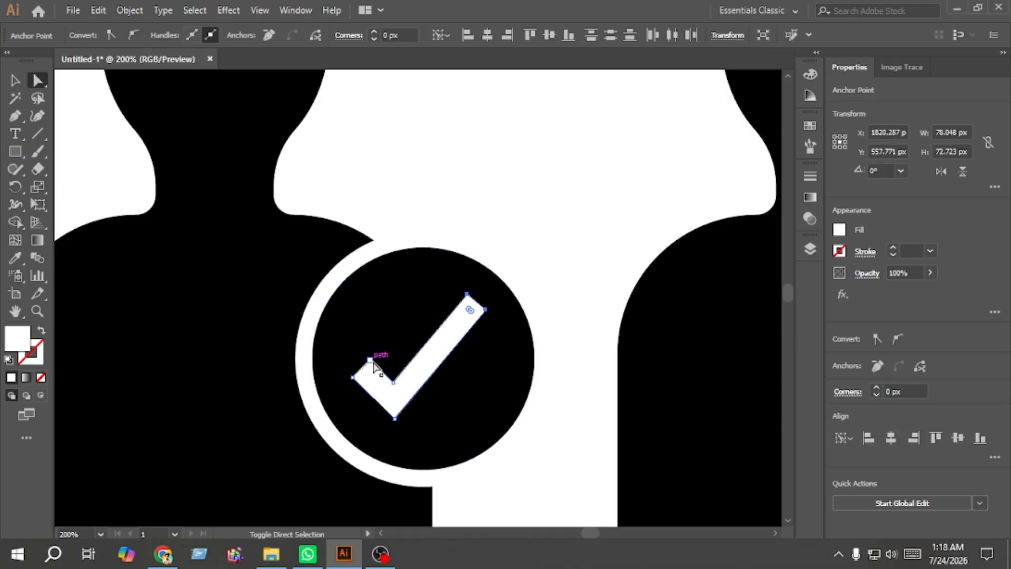
left_click_drag(373, 365, 396, 430)
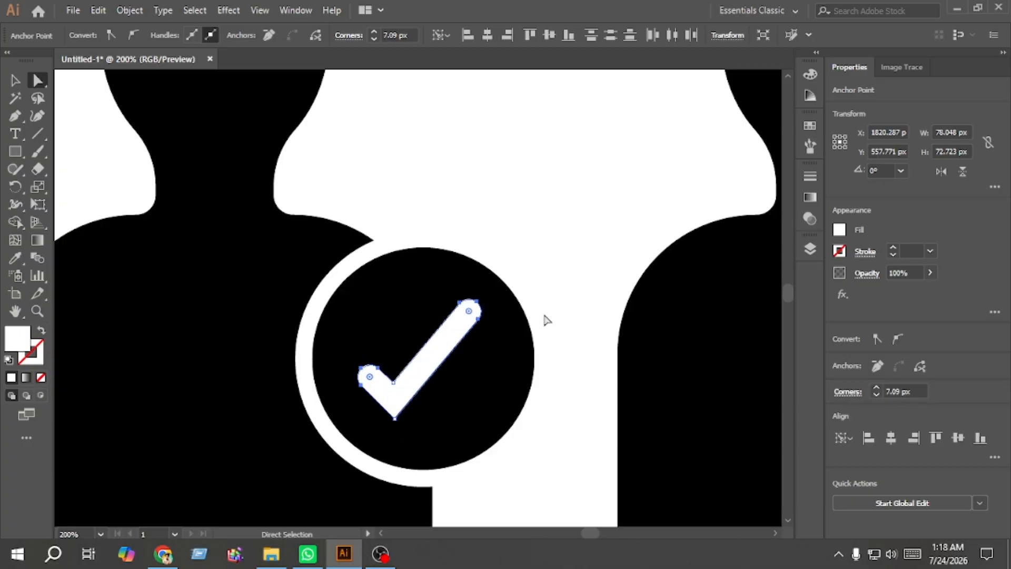
left_click(576, 278)
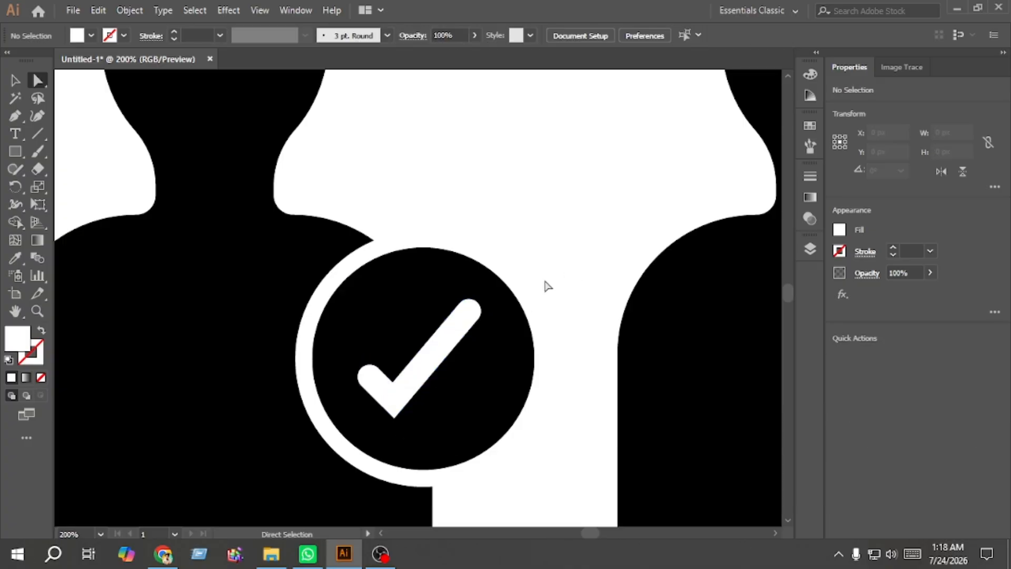
left_click(395, 421)
mouse_move(395, 411)
left_mouse_down()
mouse_move(404, 400)
mouse_move(395, 403)
left_mouse_up()
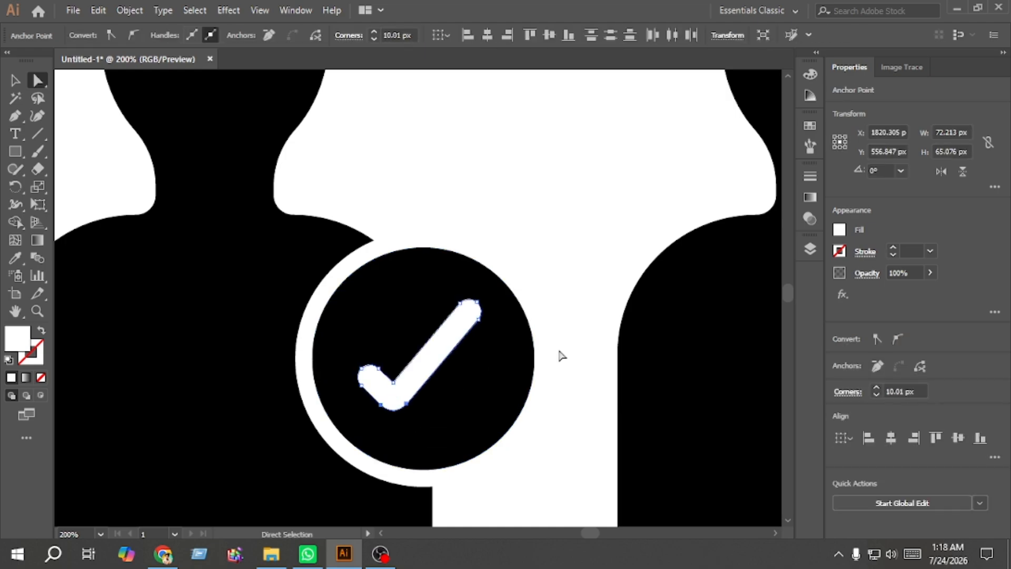
left_click(552, 443)
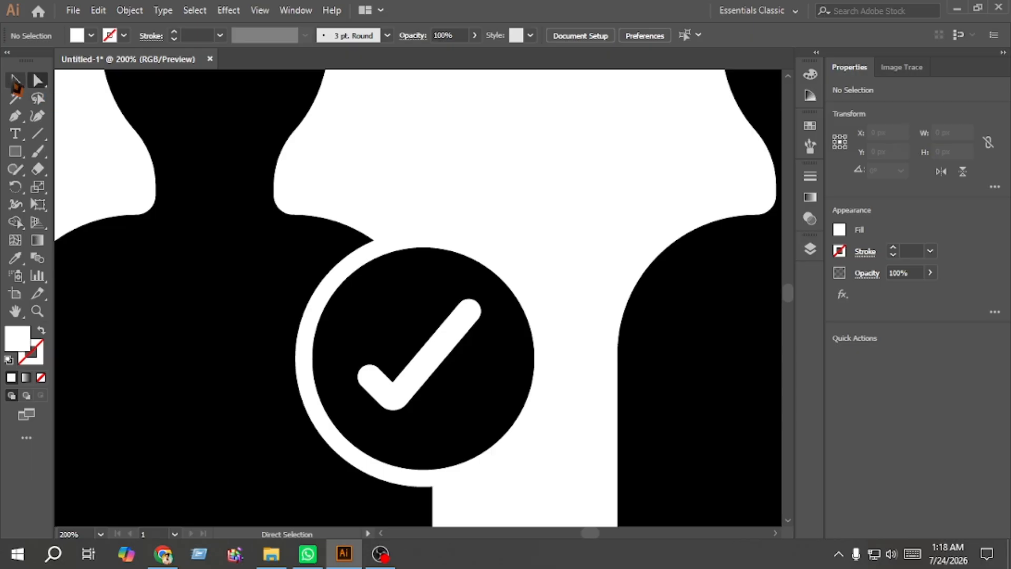
Step: Delete the minus bar from the badge circle of the next icon copy to the right
left_click(14, 80)
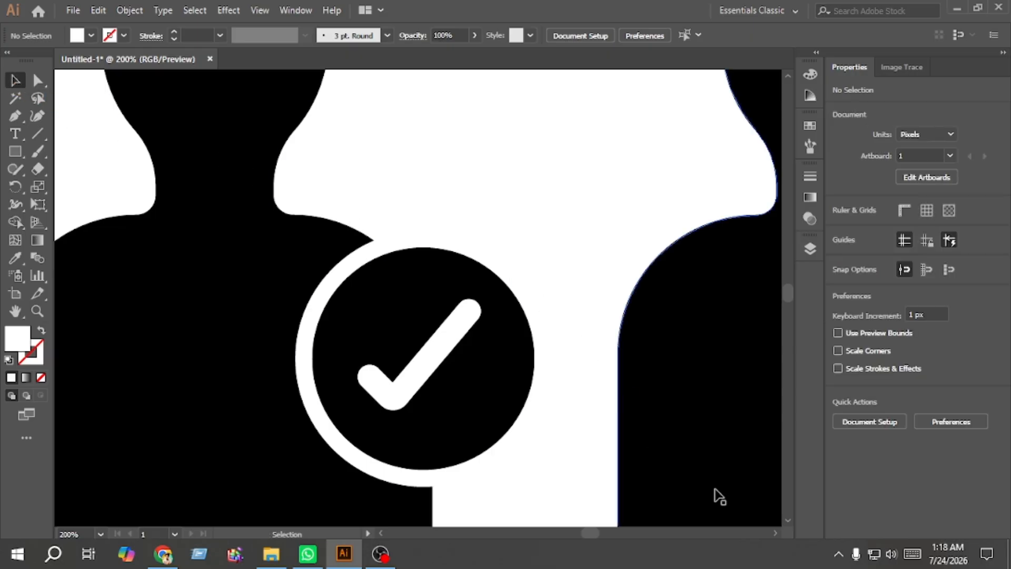
scroll(418, 298, "right", 15)
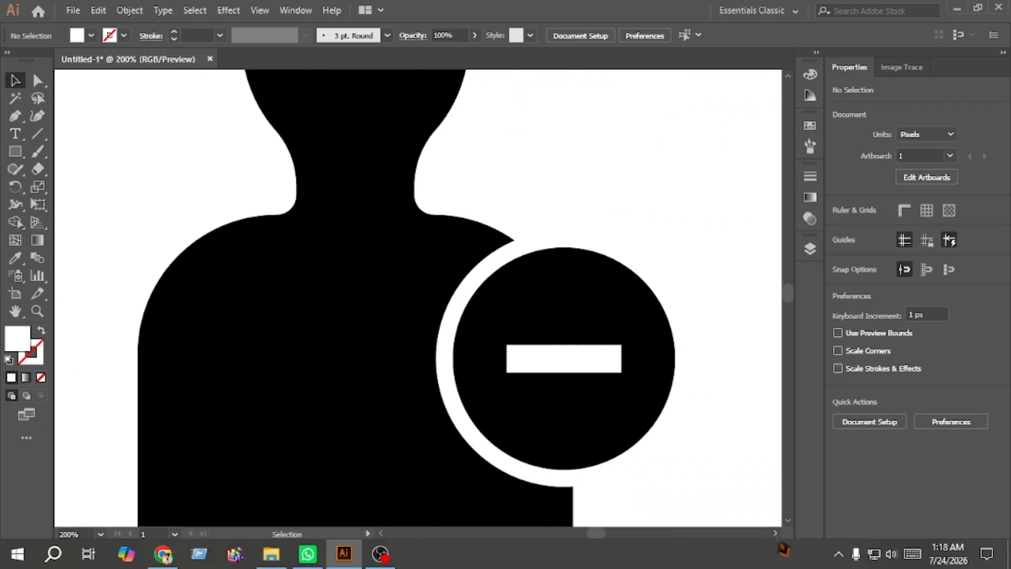
scroll(418, 298, "right", 5)
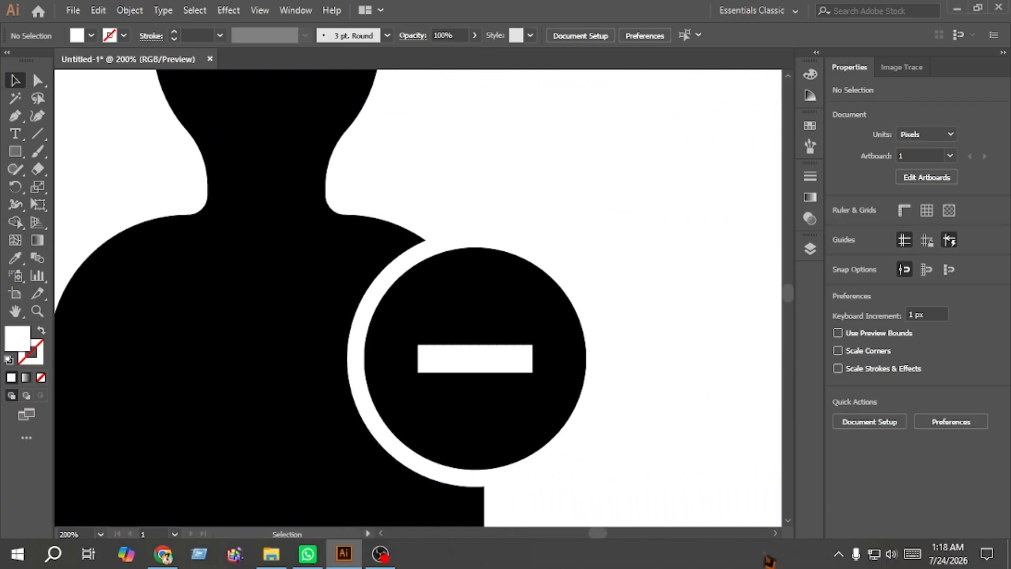
left_click(499, 367)
key("Delete")
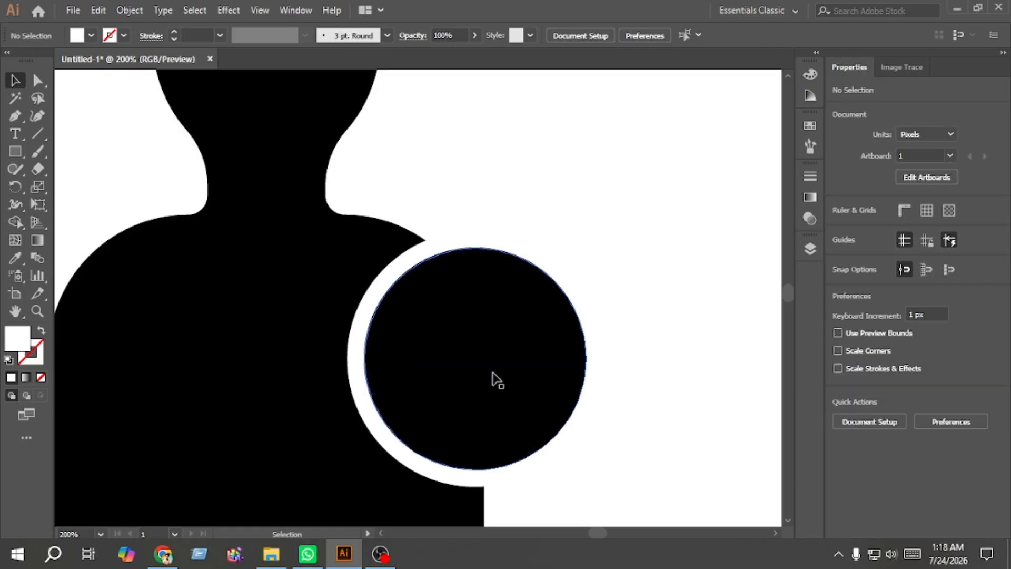
Step: Make a smaller concentric copy of that badge circle by scaling it inward from its center
left_click(499, 381)
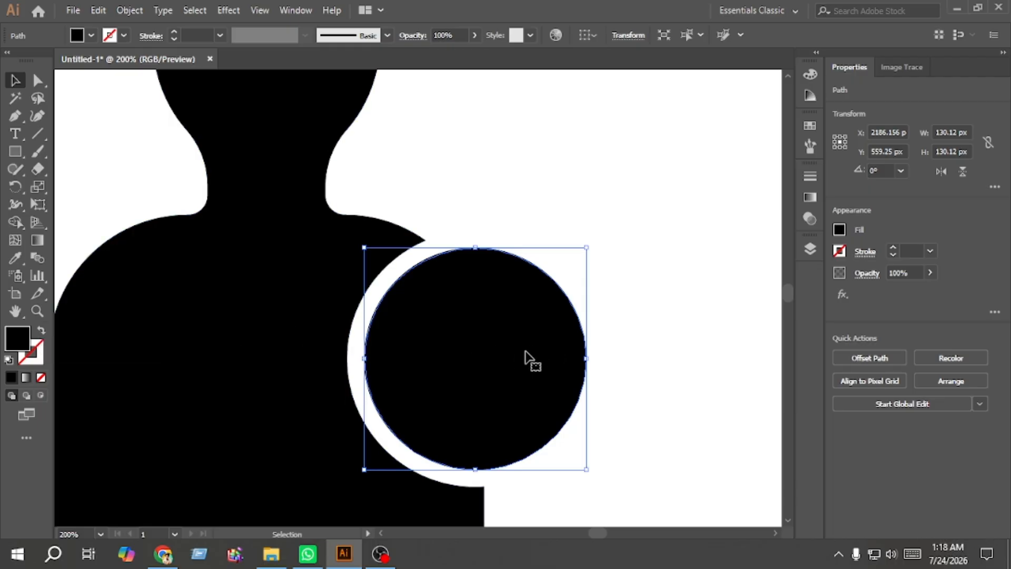
key("a")
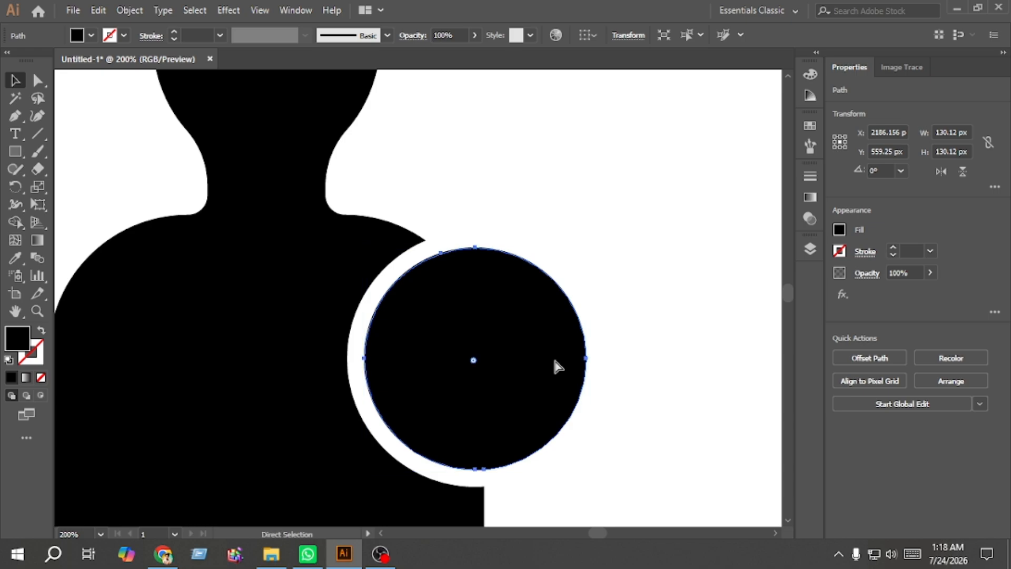
key("v")
key("a")
key("v")
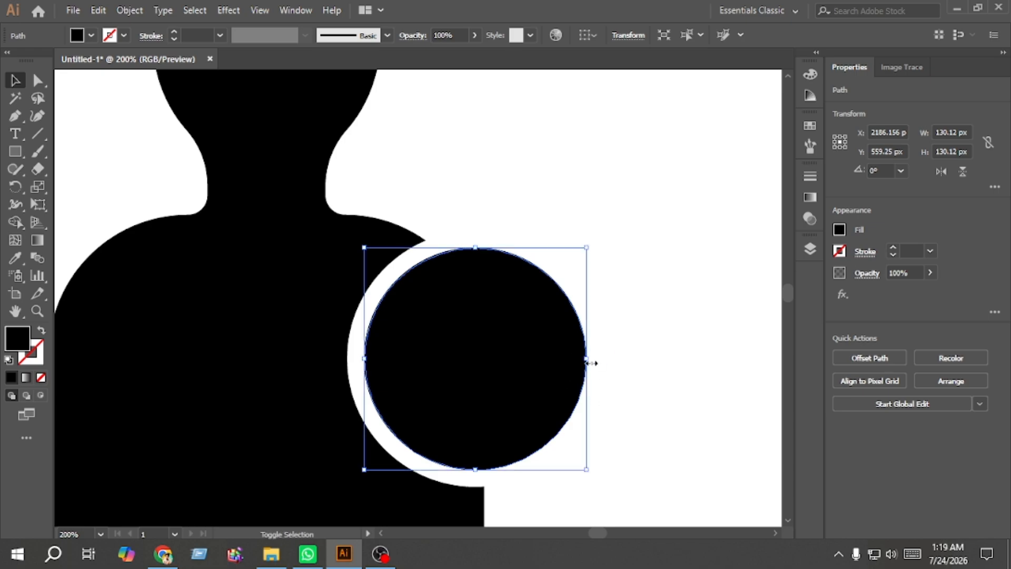
left_click_drag(590, 361, 546, 351)
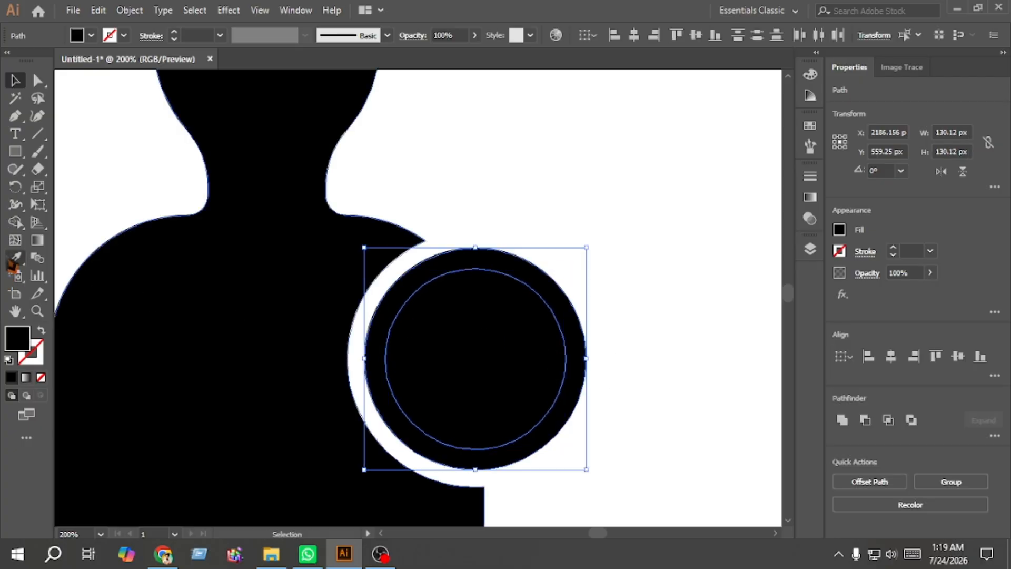
Step: Cut the inner circle out of the badge with Shape Builder to form a ring
left_click(15, 222)
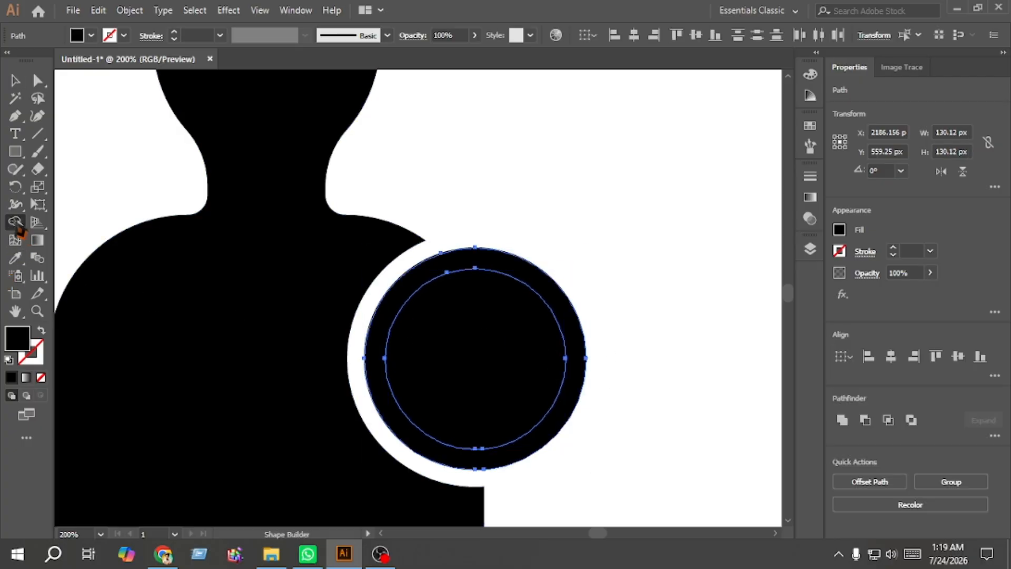
left_click(458, 379, "alt")
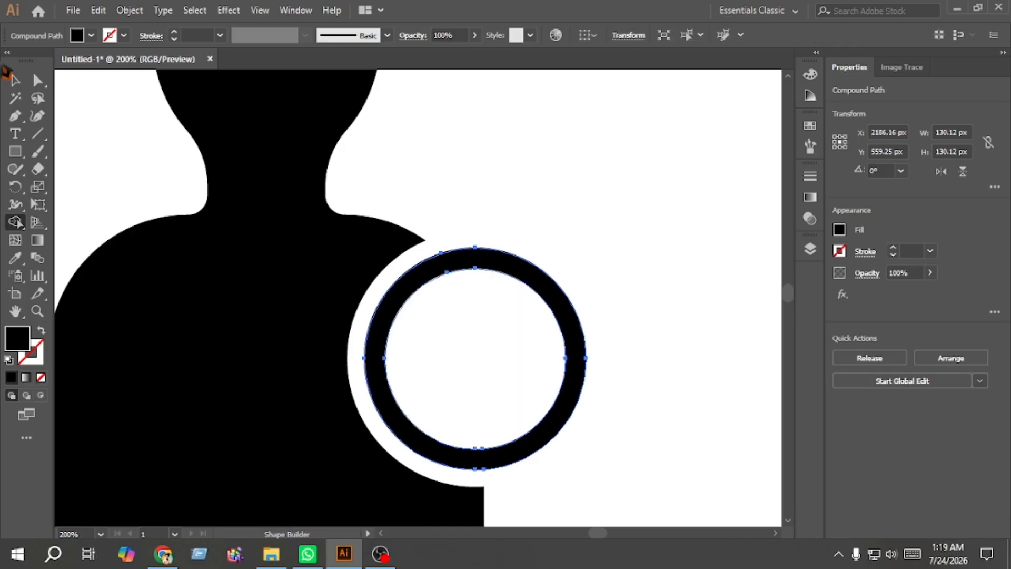
left_click(14, 80)
Step: Draw a diagonal line across the ring with the Pen tool and give it a 15 pt stroke
left_click(576, 179)
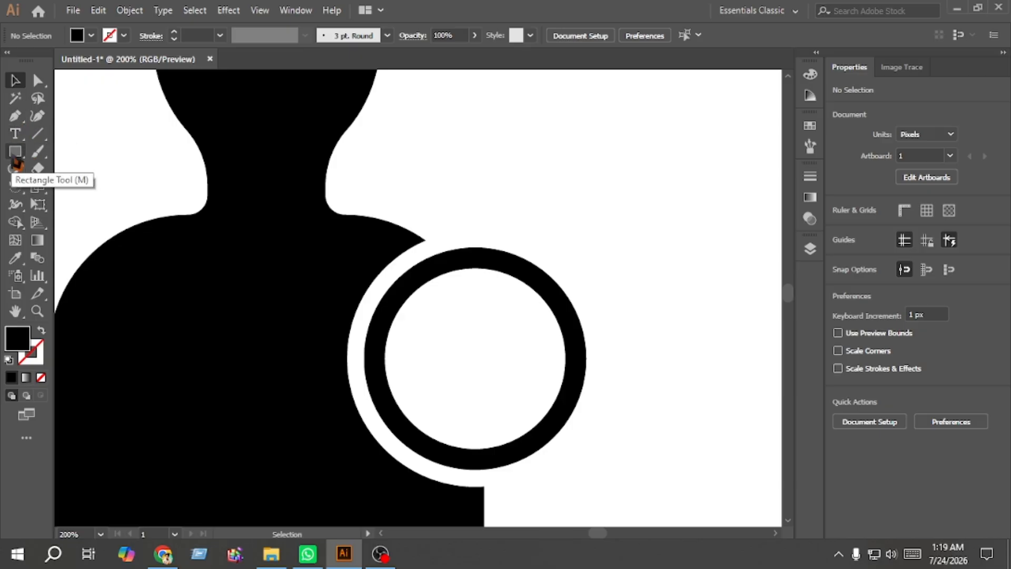
left_click(21, 129)
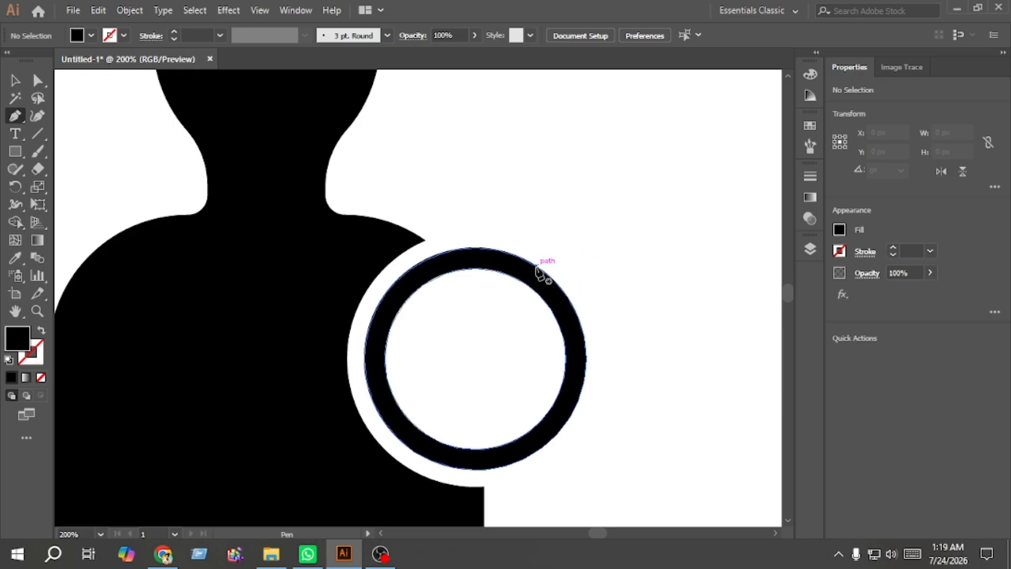
left_click(561, 244)
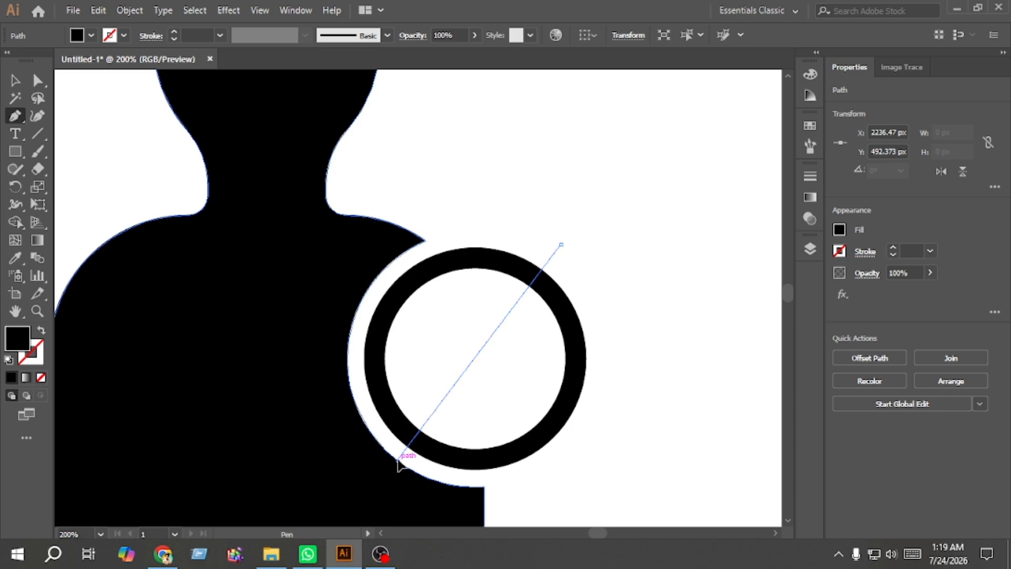
left_click(397, 460)
left_click(14, 82)
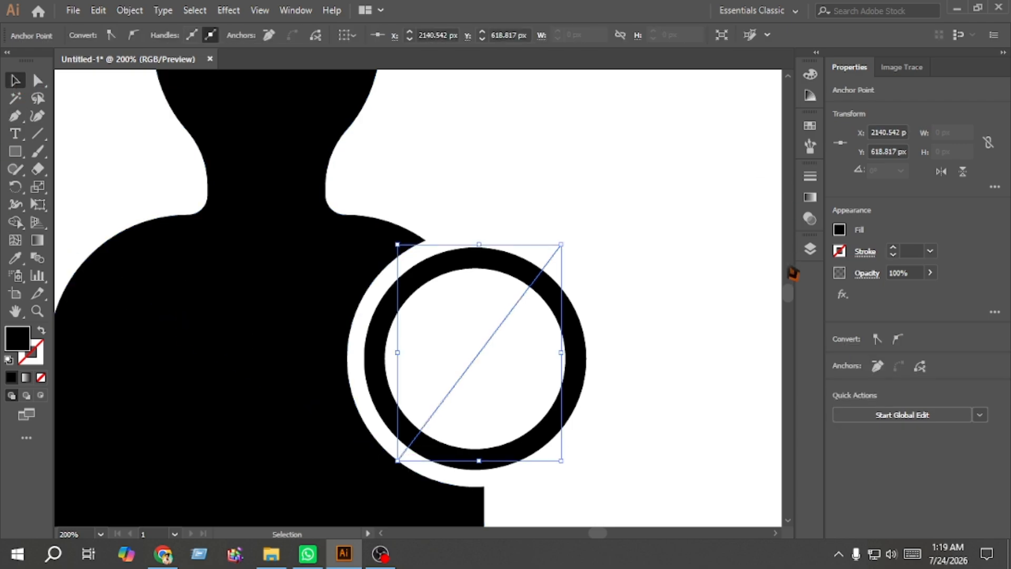
left_click(41, 331)
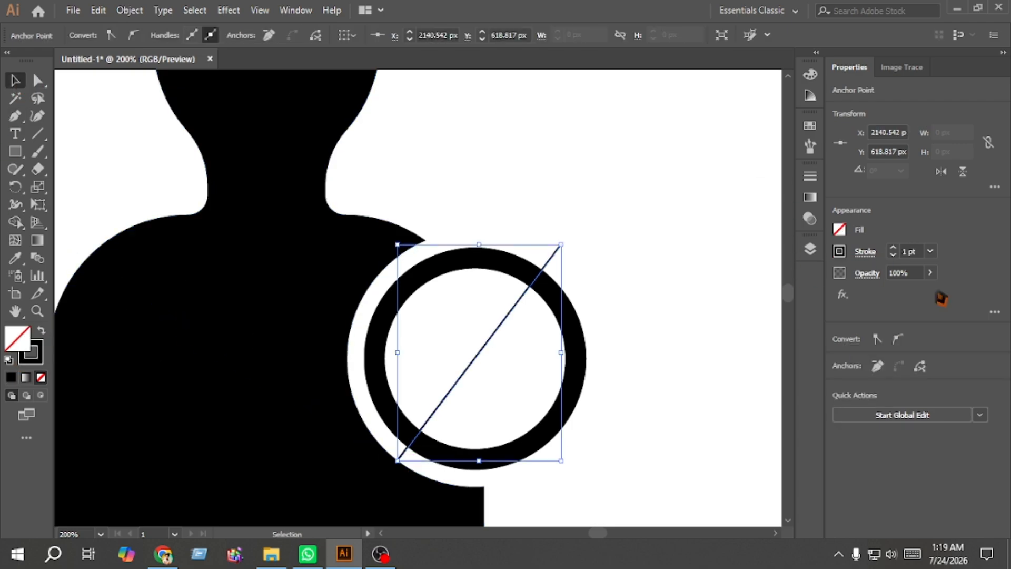
left_click(894, 249)
left_click(894, 249)
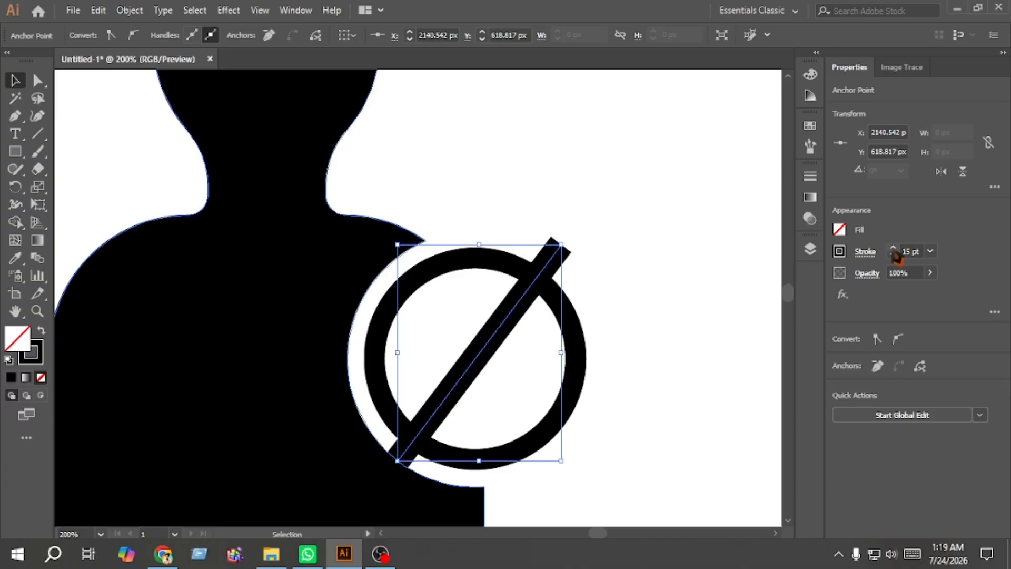
left_click(662, 330)
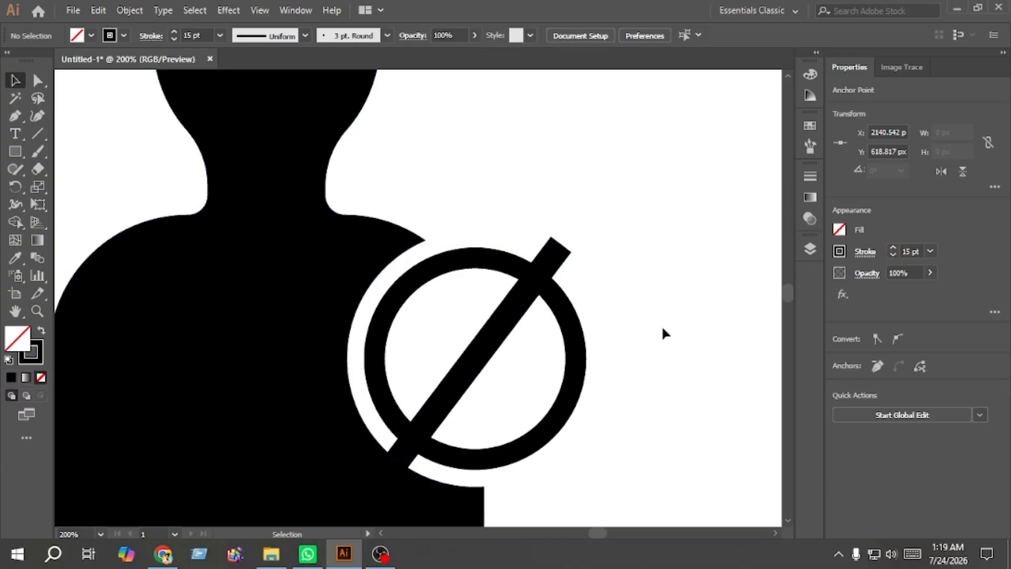
Step: Expand the diagonal line's stroke into a filled shape
left_click(494, 337)
left_click(128, 11)
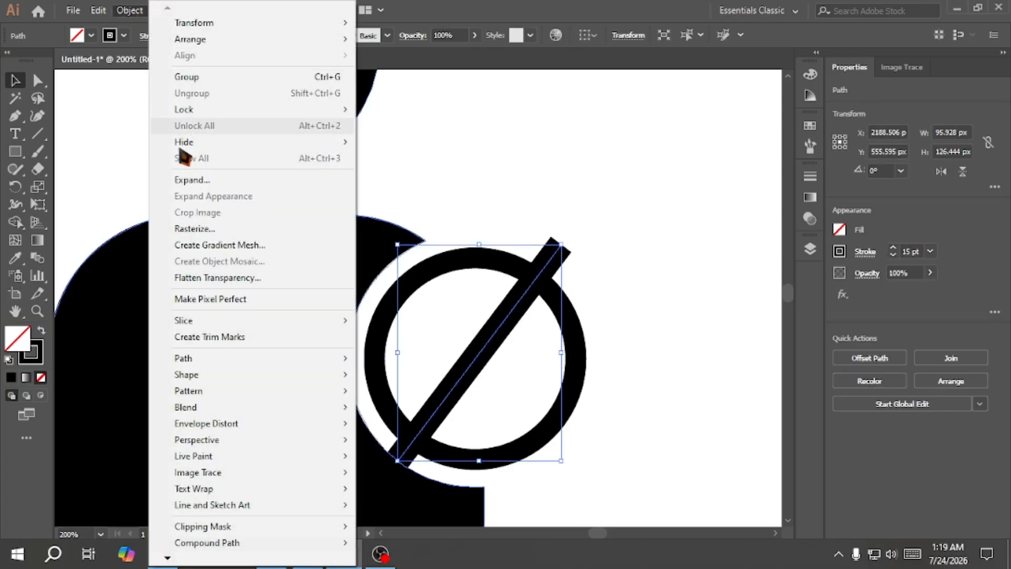
left_click(190, 179)
left_click(466, 360)
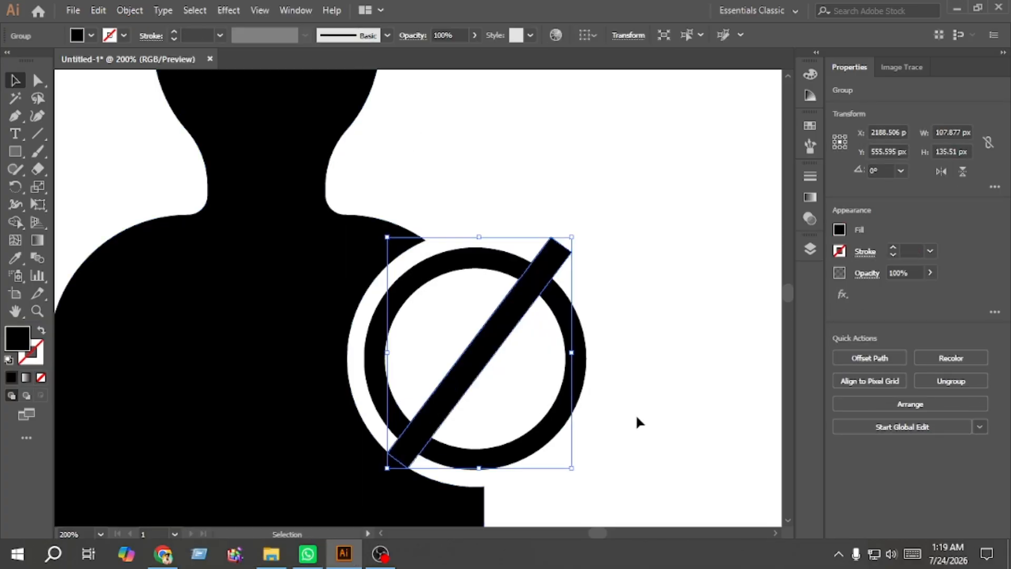
Step: Merge the bar with the ring using Shape Builder, removing the bar ends that stick out past the ring
left_click_drag(645, 423, 354, 320)
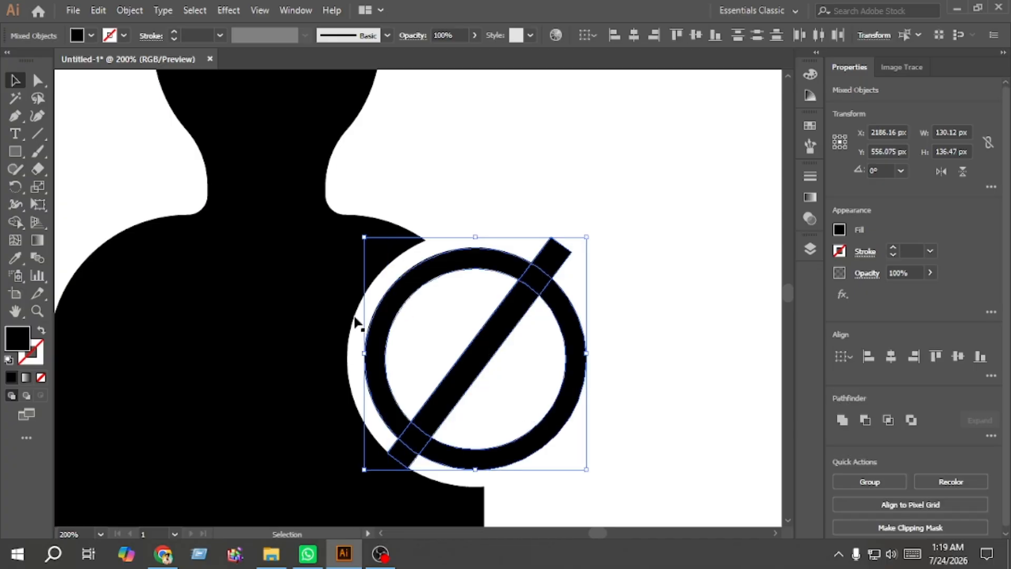
left_click(16, 224)
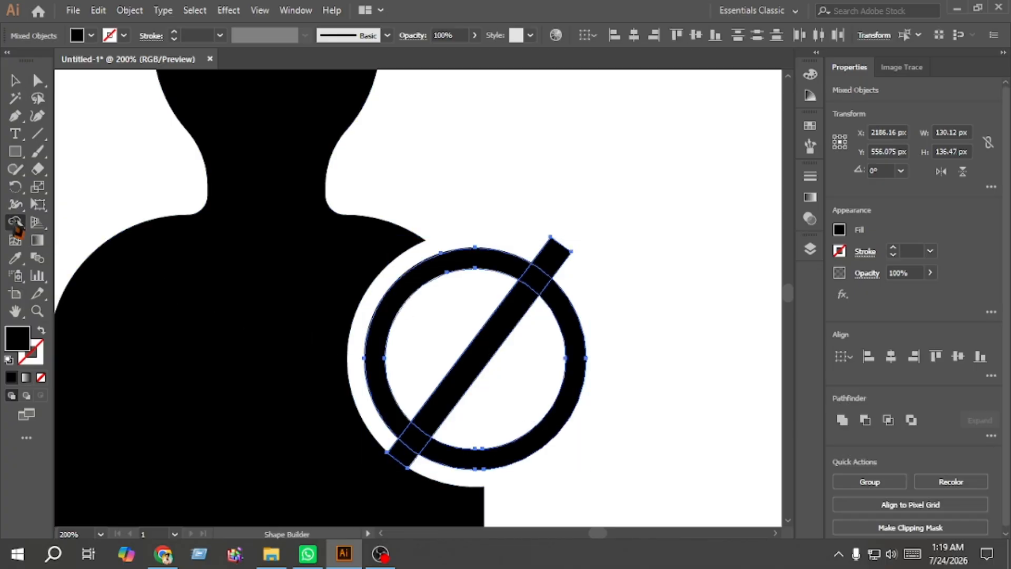
left_click(566, 261, "alt")
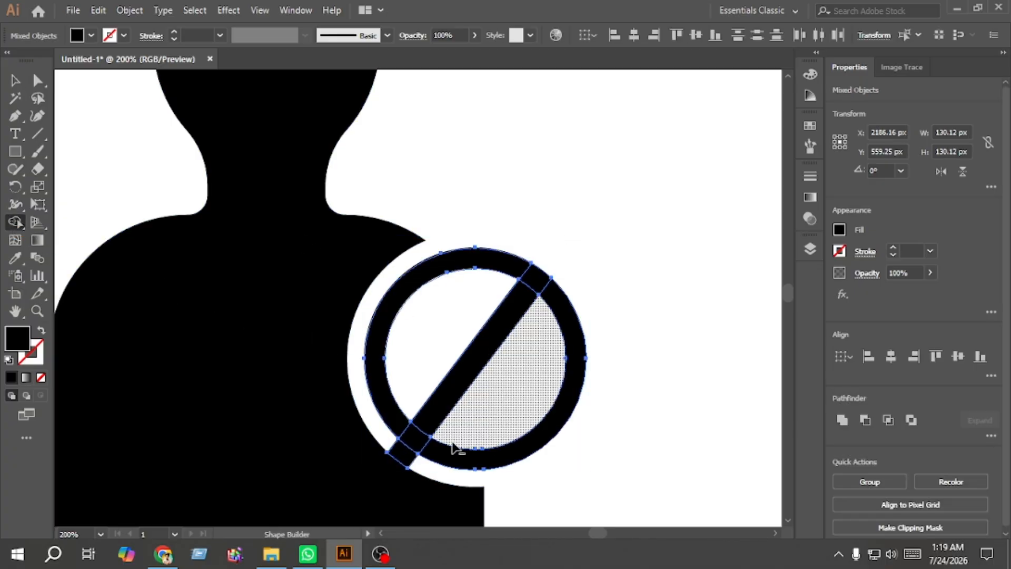
left_click(408, 462, "alt")
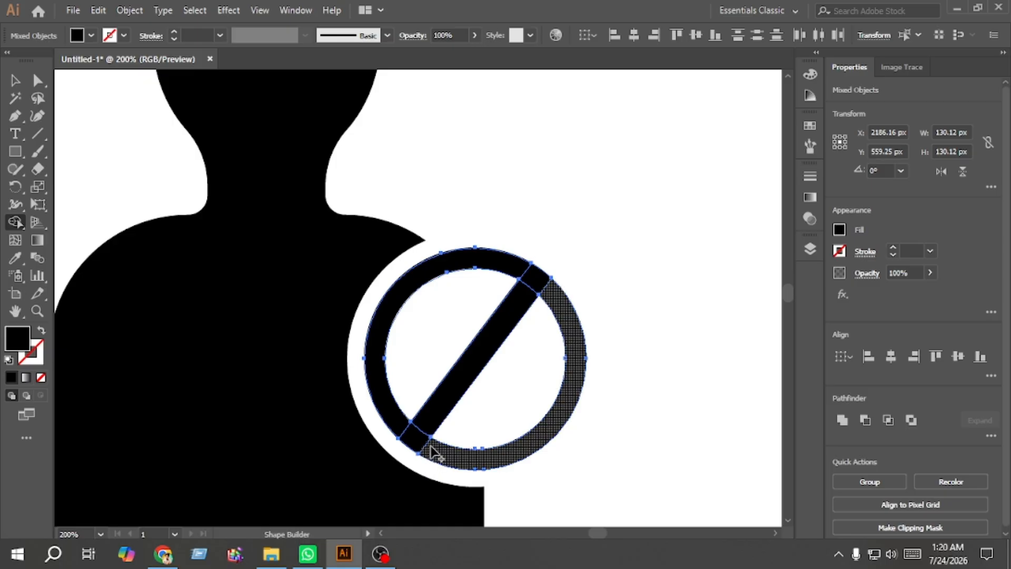
mouse_move(408, 437)
left_mouse_down()
mouse_move(396, 420)
mouse_move(419, 429)
left_mouse_up()
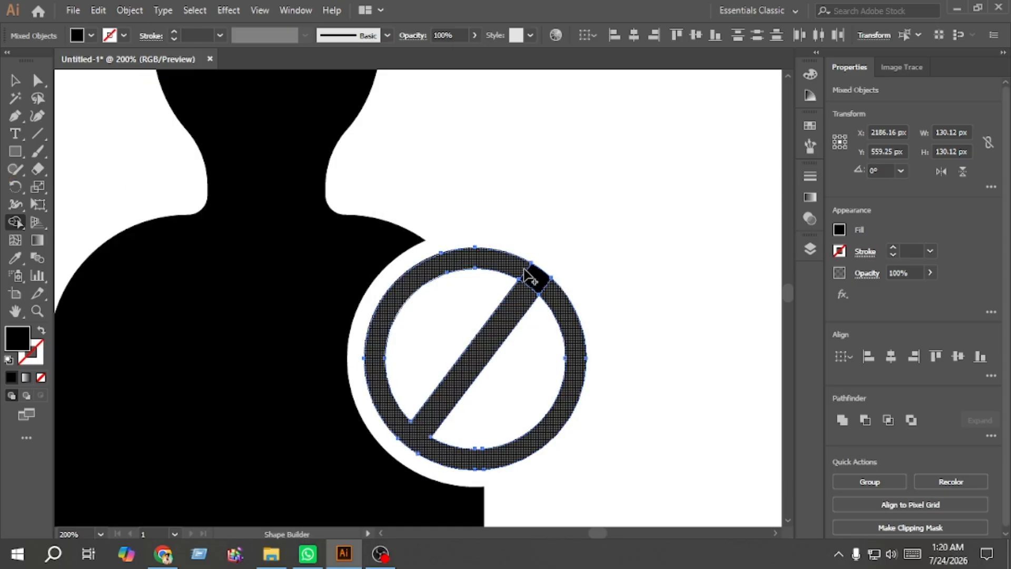
left_click_drag(531, 278, 537, 287)
key("v")
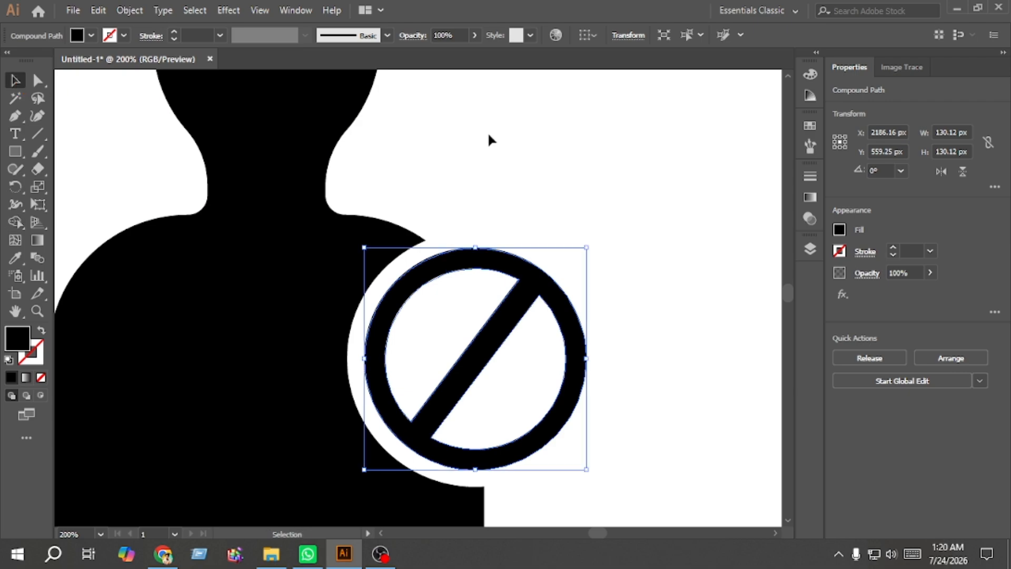
left_click(489, 130)
key("ctrl+0")
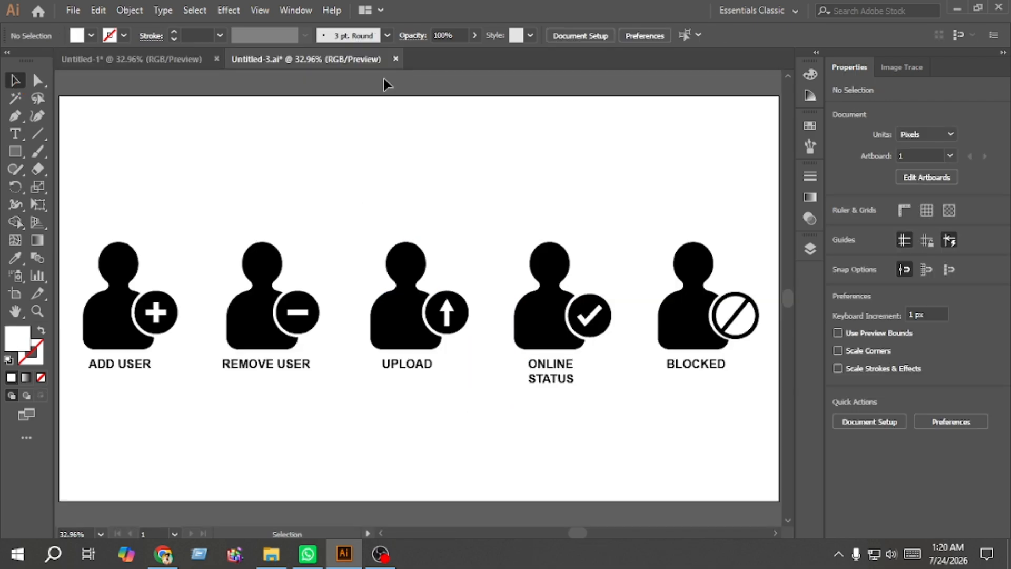